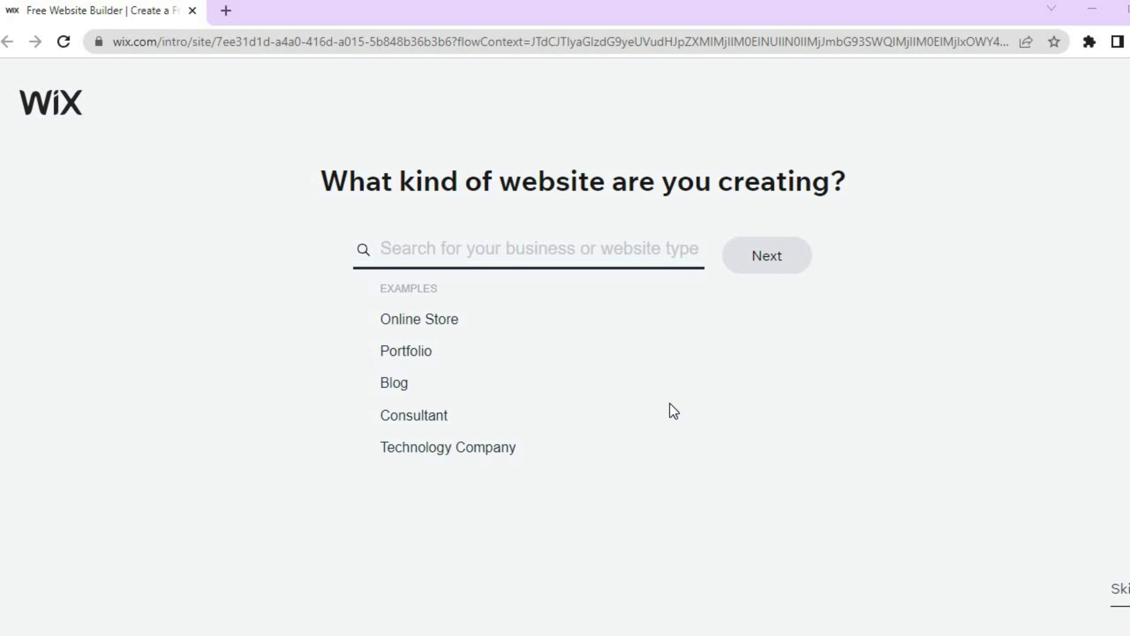
- Search 'MUSICI' and choose Musician as the website type
{"action": "left_click", "coordinate": [542, 247]}
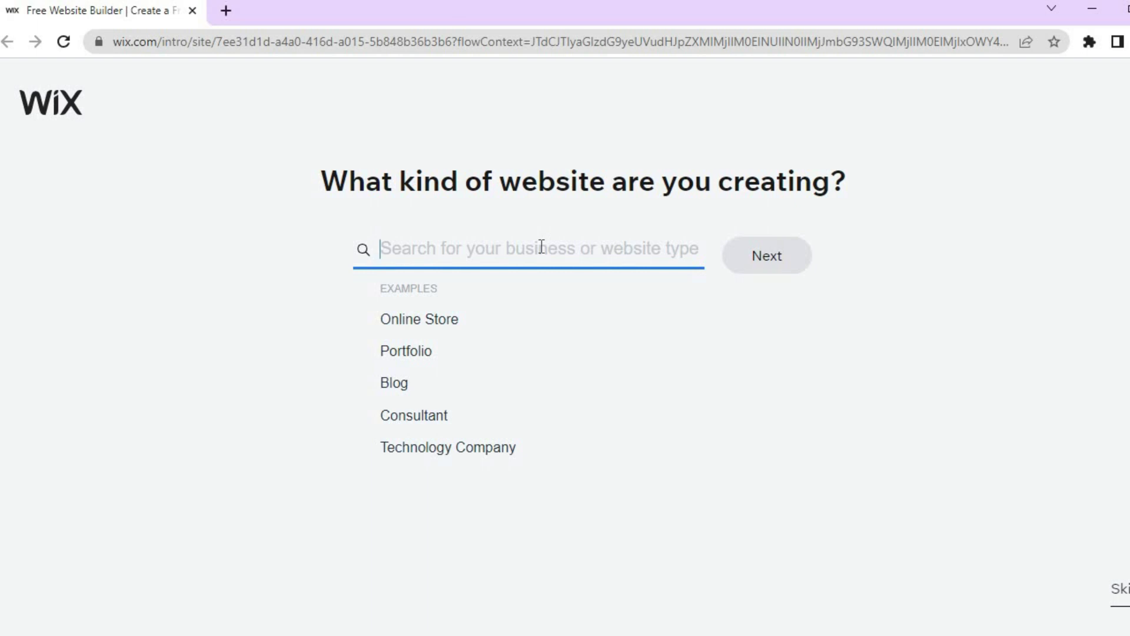
{"action": "type", "text": "MUS"}
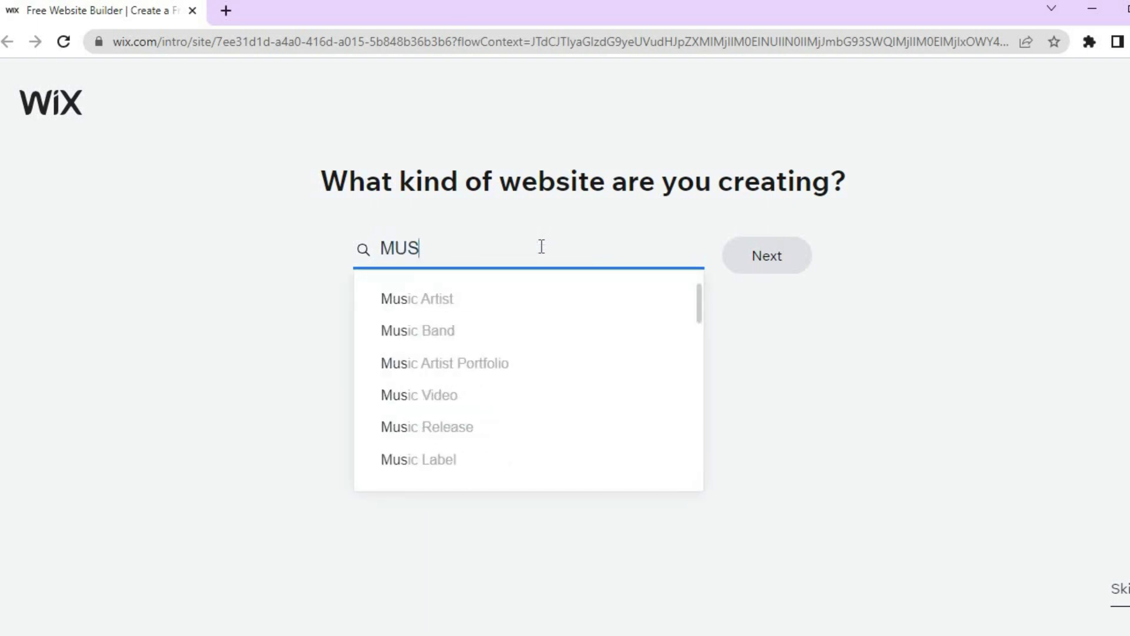
{"action": "type", "text": "ICI"}
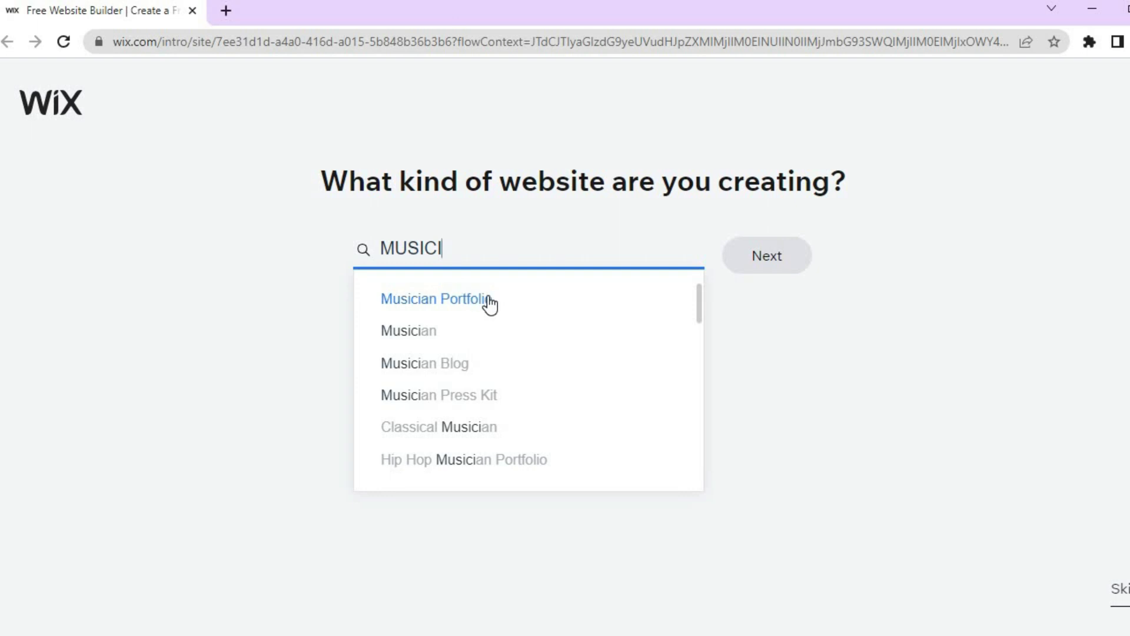
{"action": "left_click", "coordinate": [420, 333]}
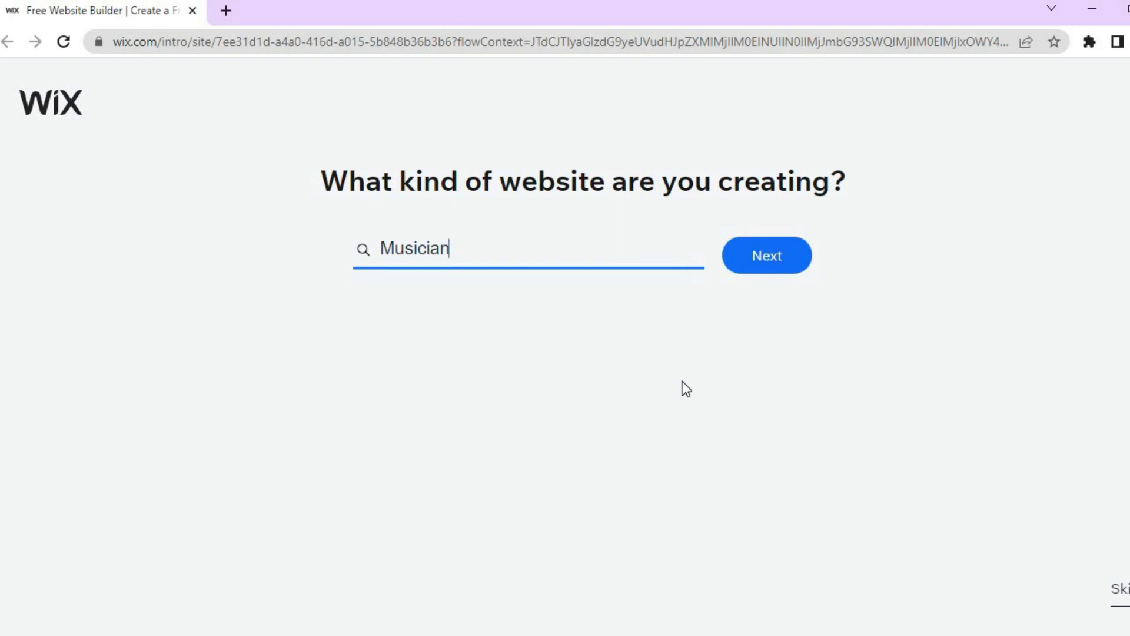
- Name the site 'SIMPLY ANSWERS' and add the Chat, Video and Music features
{"action": "left_click", "coordinate": [767, 256]}
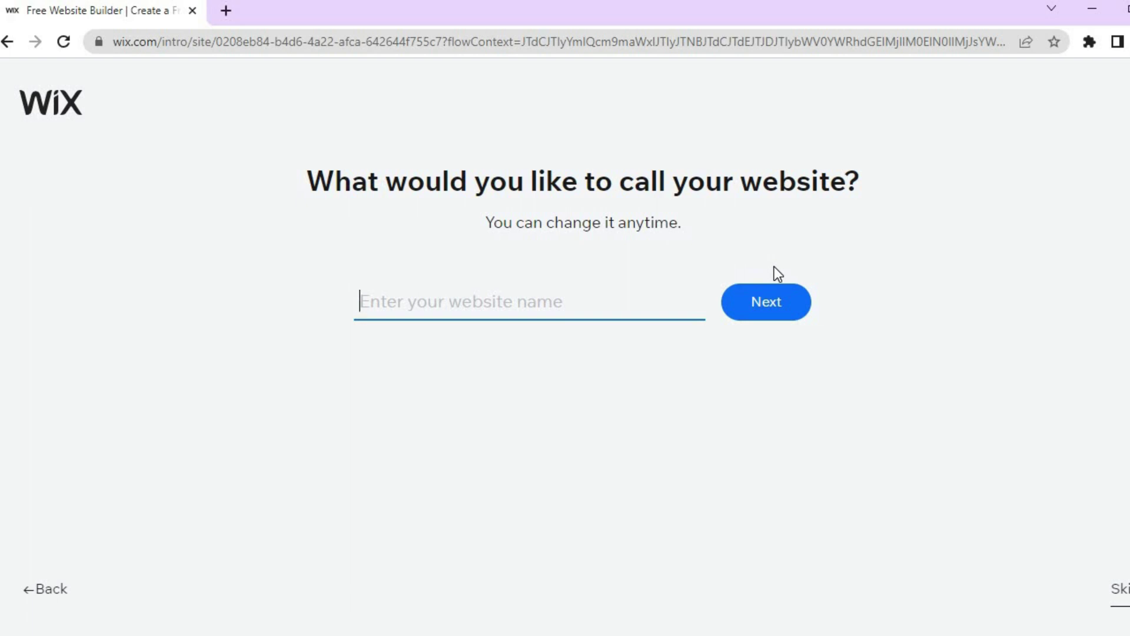
{"action": "type", "text": "Sl"}
{"action": "type", "text": "MPLY "}
{"action": "type", "text": "ANSWE"}
{"action": "type", "text": "RS"}
{"action": "left_click", "coordinate": [789, 318]}
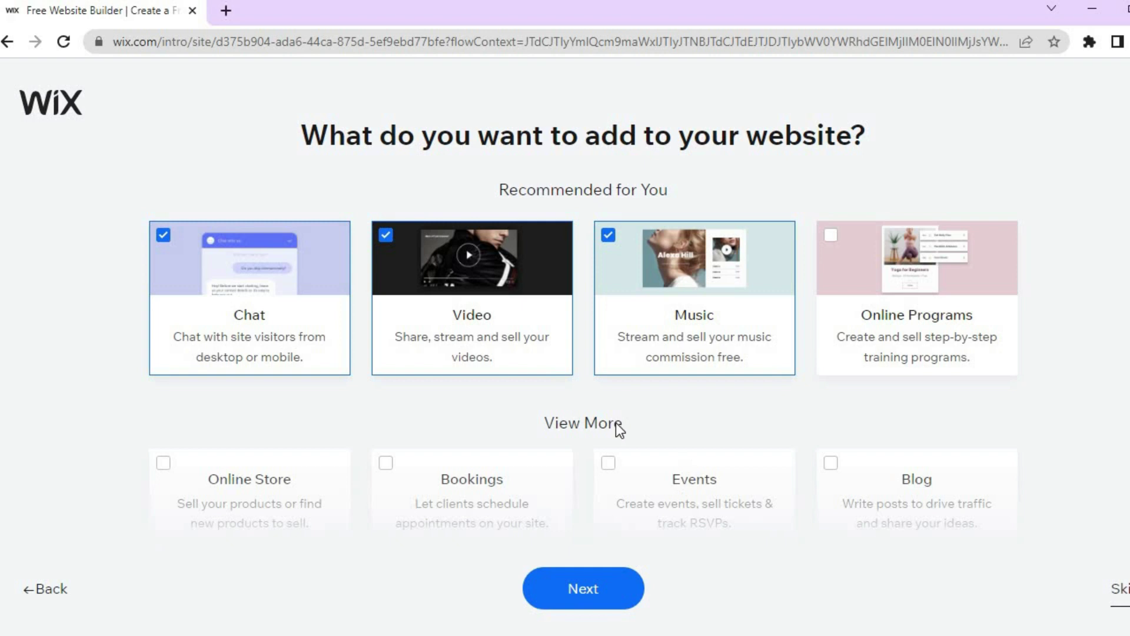
{"action": "left_click", "coordinate": [585, 583]}
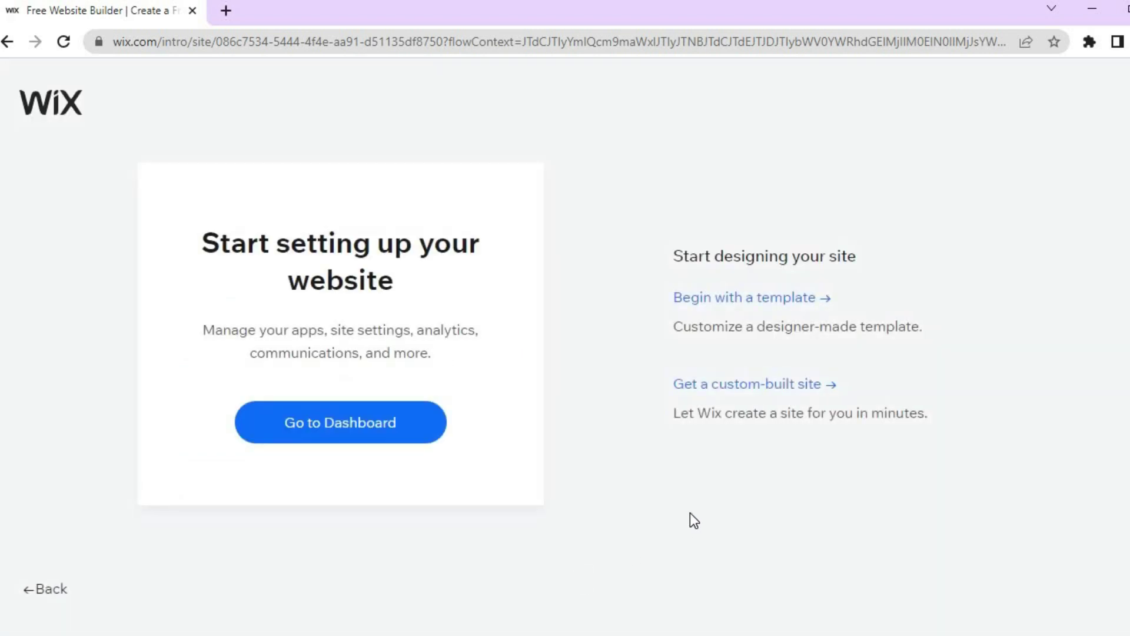
- Begin with a template and browse the Musician template results
{"action": "left_click", "coordinate": [726, 299]}
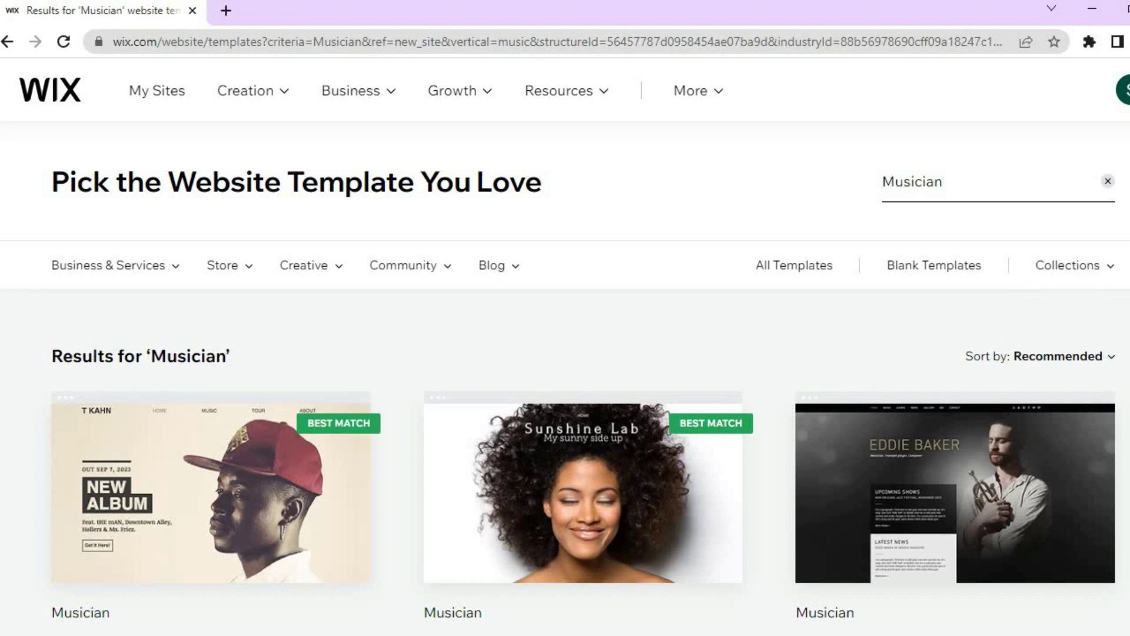
{"action": "scroll", "coordinate": [565, 347], "scroll_direction": "down", "scroll_amount": 2}
{"action": "scroll", "coordinate": [565, 346], "scroll_direction": "down", "scroll_amount": 9}
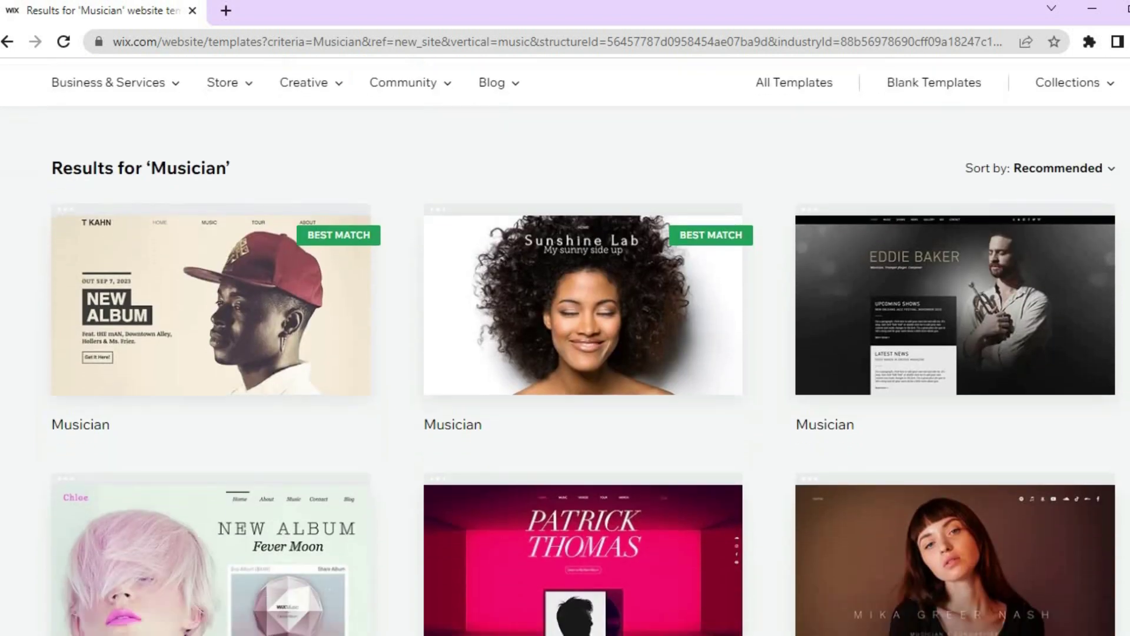
{"action": "scroll", "coordinate": [566, 347], "scroll_direction": "down", "scroll_amount": 10}
{"action": "scroll", "coordinate": [565, 347], "scroll_direction": "up", "scroll_amount": 7}
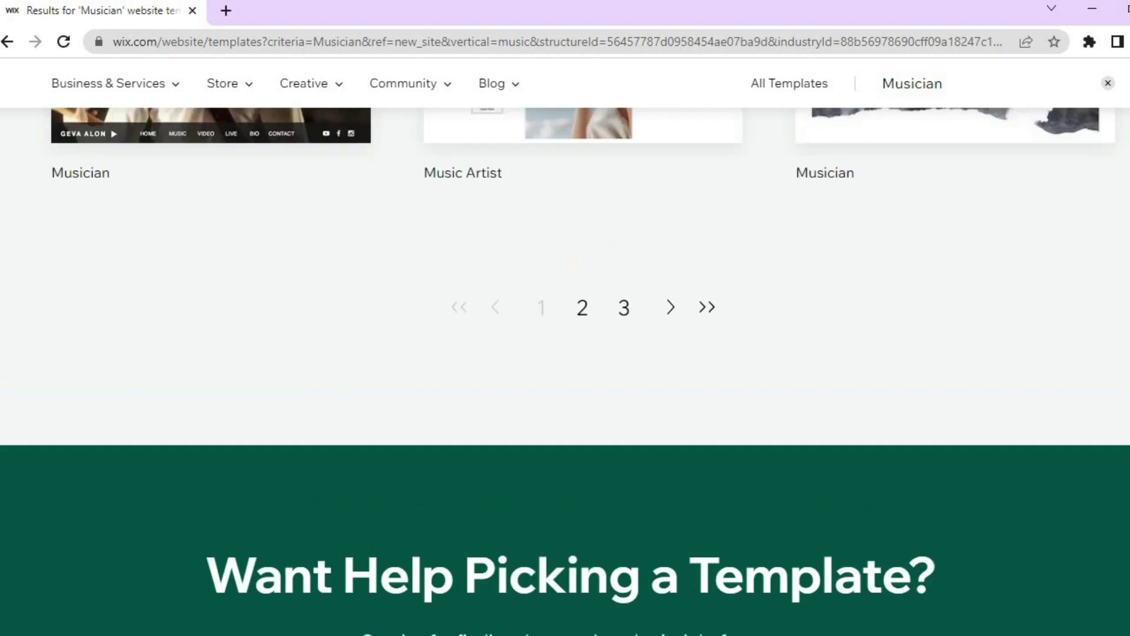
{"action": "scroll", "coordinate": [565, 346], "scroll_direction": "up", "scroll_amount": 1}
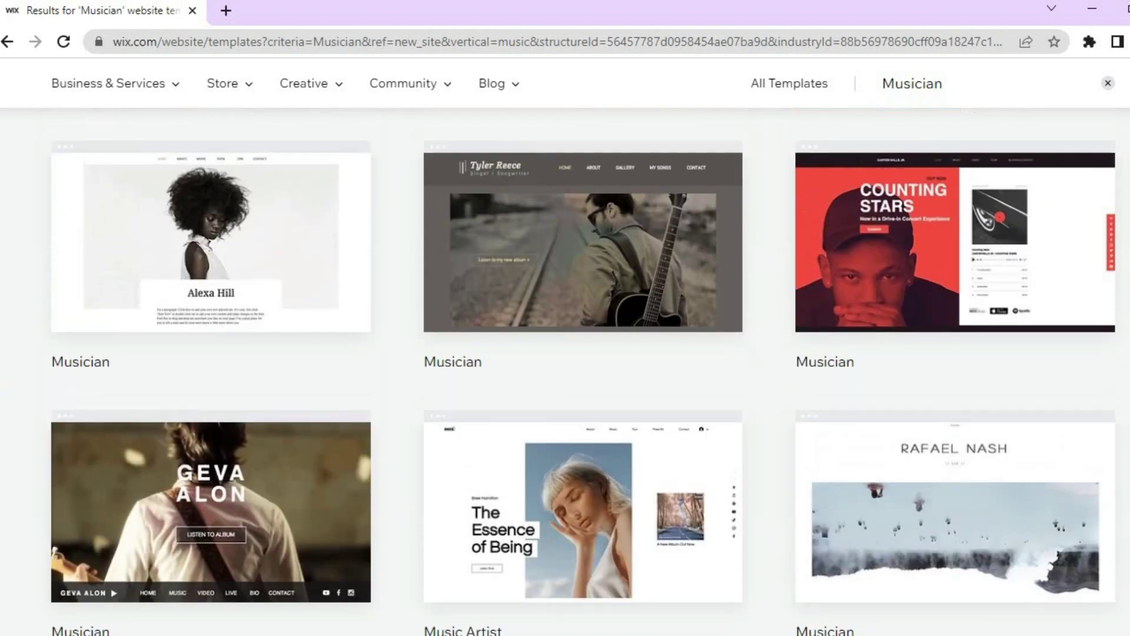
{"action": "scroll", "coordinate": [565, 346], "scroll_direction": "up", "scroll_amount": 6}
{"action": "scroll", "coordinate": [566, 346], "scroll_direction": "up", "scroll_amount": 5}
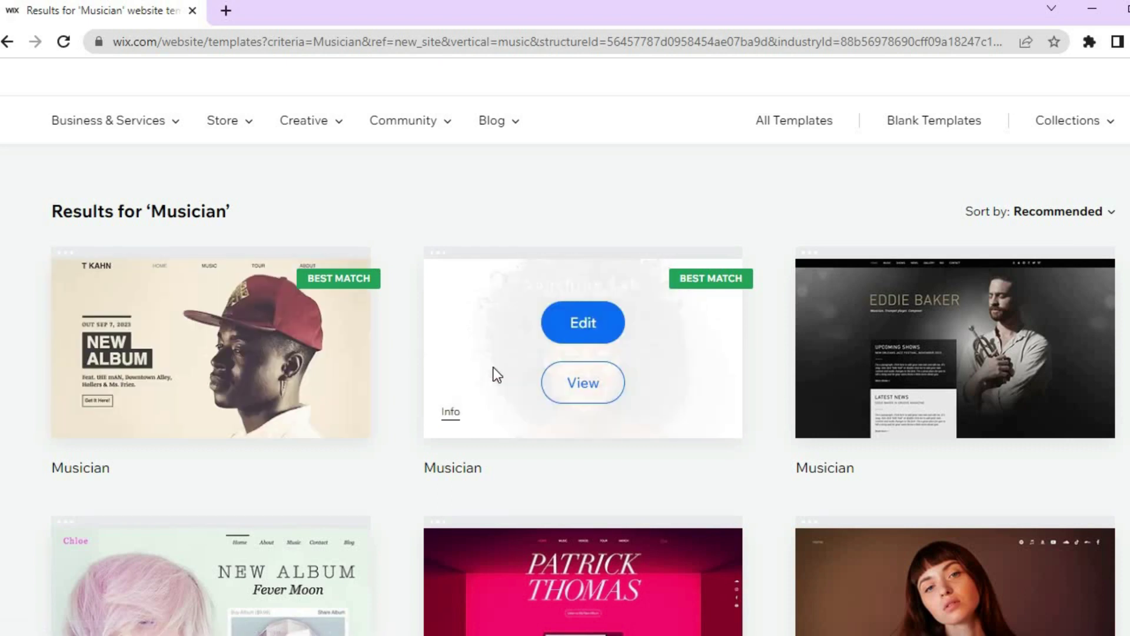
{"action": "mouse_move", "coordinate": [244, 369]}
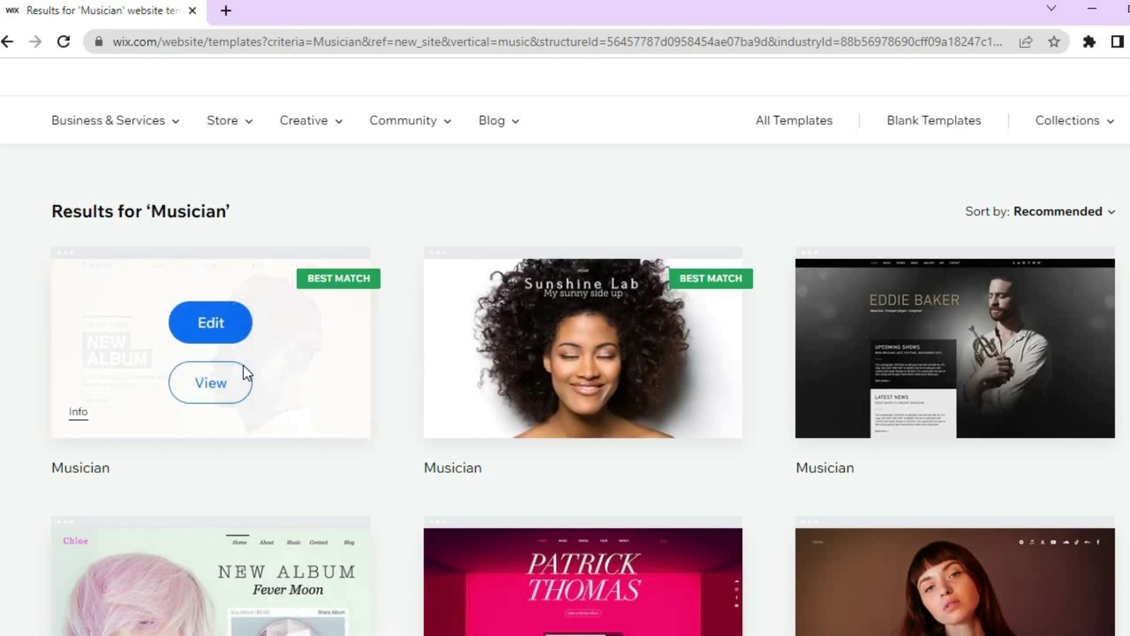
- Edit the first Musician template and place a Track Name audio player left of the portrait
{"action": "left_click", "coordinate": [221, 333]}
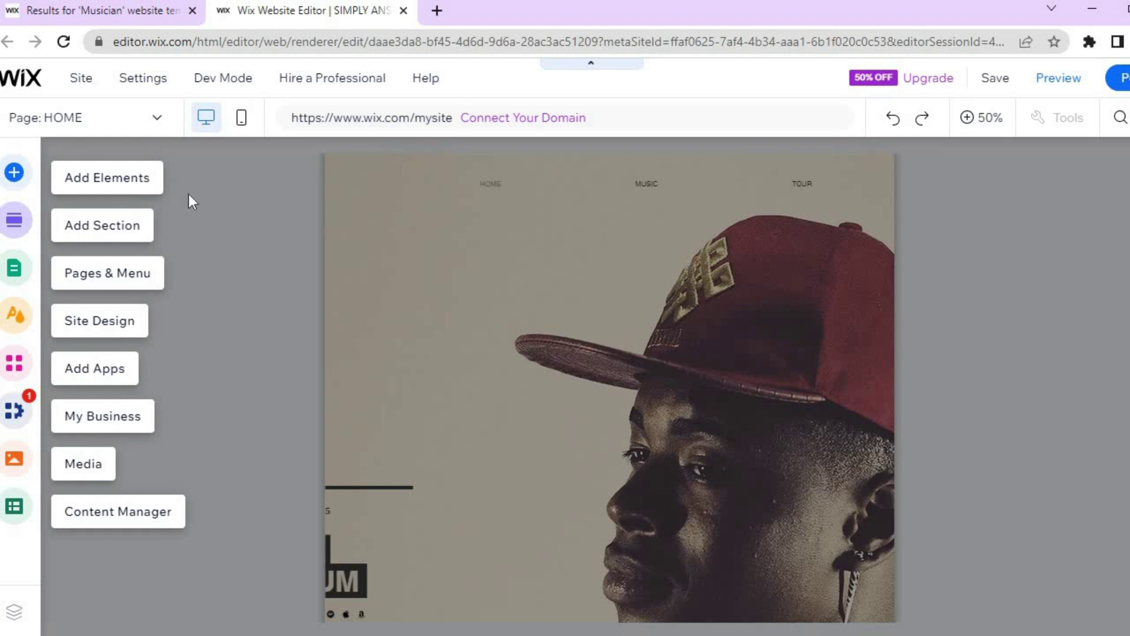
{"action": "left_click", "coordinate": [126, 185]}
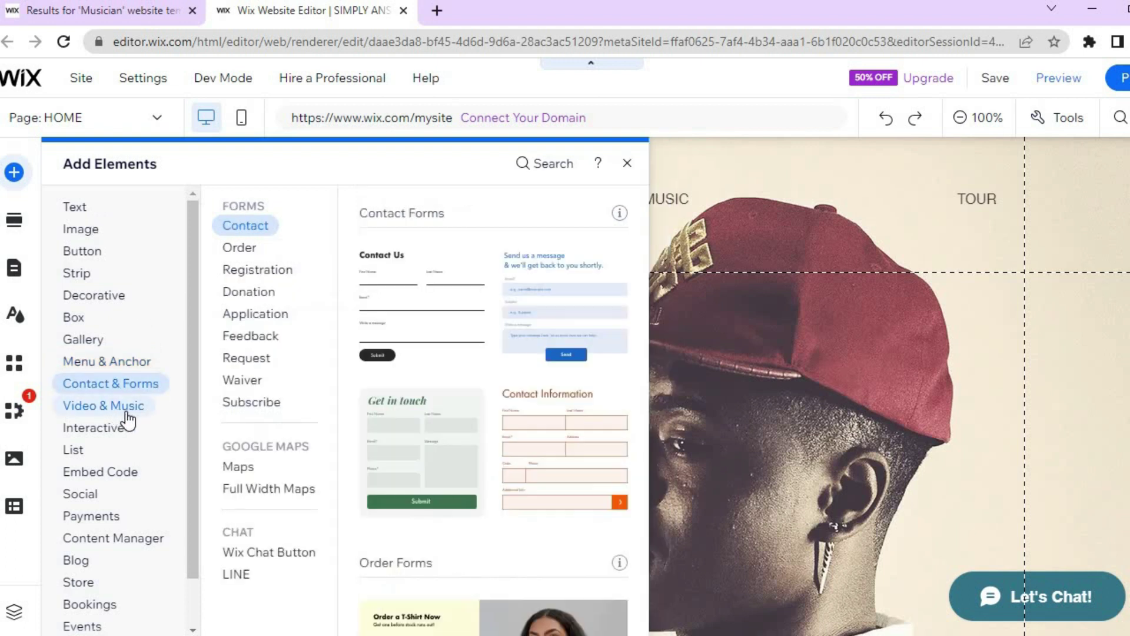
{"action": "mouse_move", "coordinate": [103, 420]}
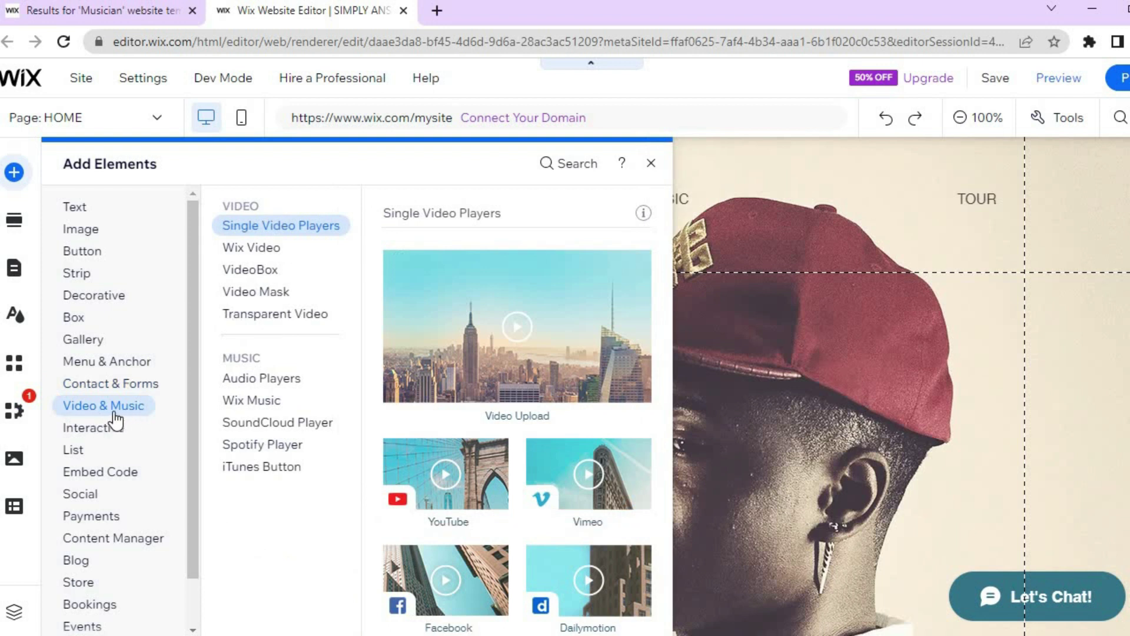
{"action": "left_click", "coordinate": [262, 380]}
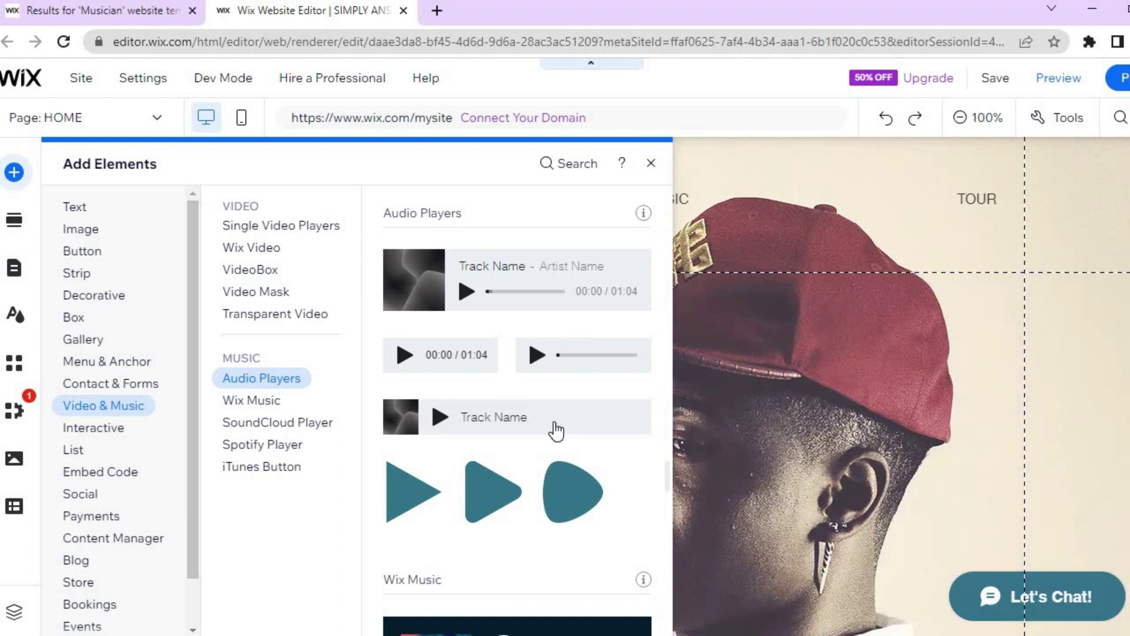
{"action": "left_click_drag", "start_coordinate": [518, 433], "coordinate": [722, 415]}
{"action": "left_click_drag", "start_coordinate": [657, 389], "coordinate": [489, 429]}
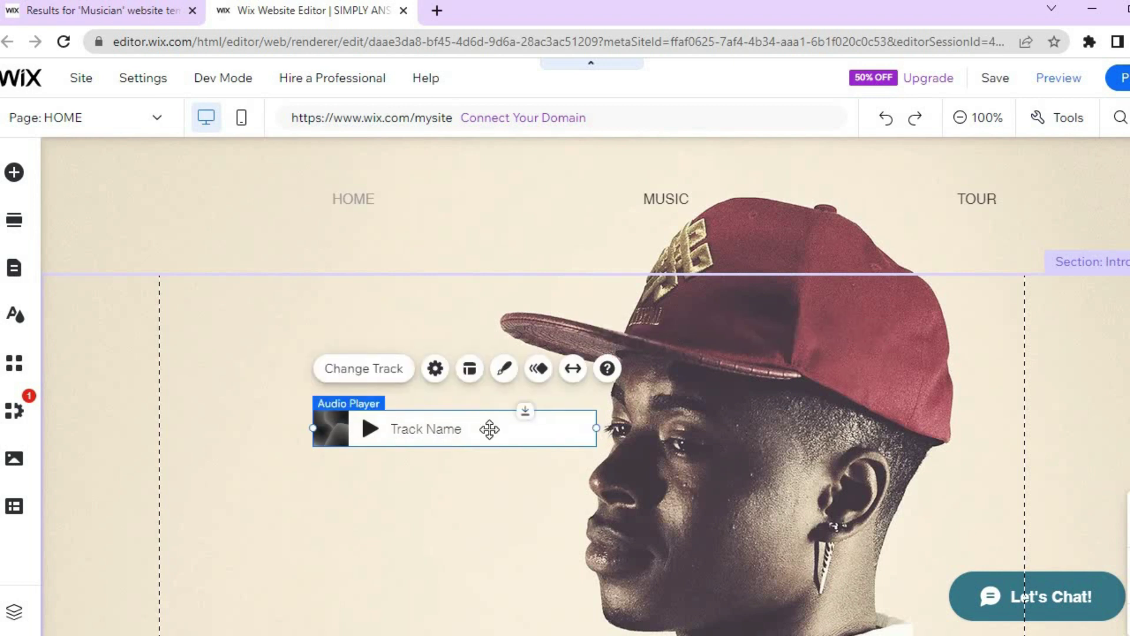
{"action": "left_click", "coordinate": [380, 373]}
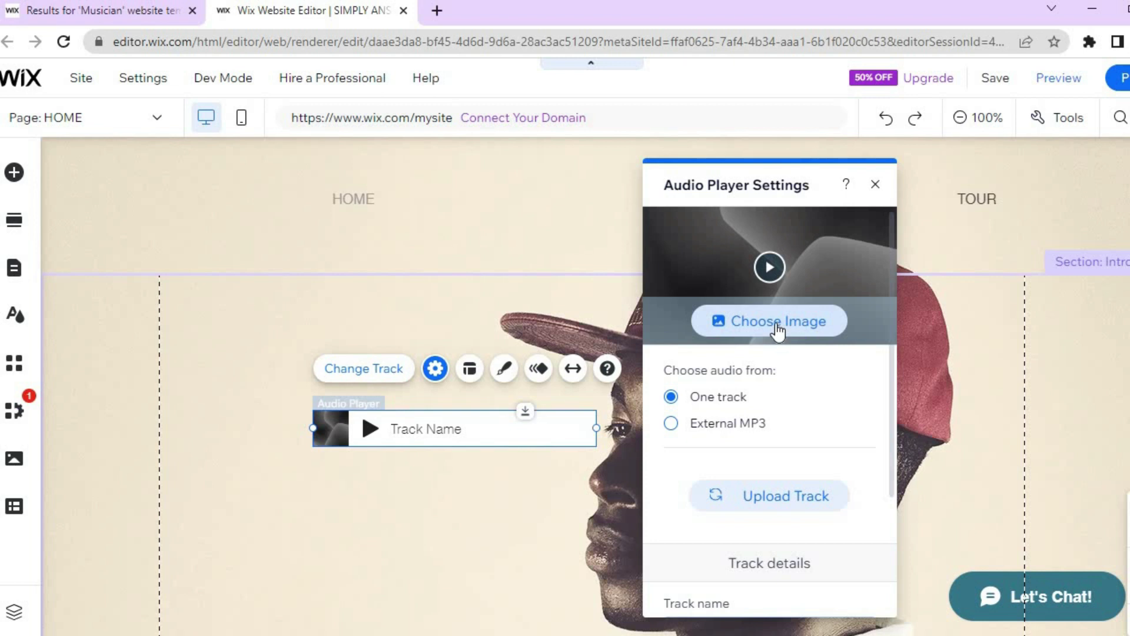
{"action": "left_click_drag", "start_coordinate": [891, 453], "coordinate": [894, 542]}
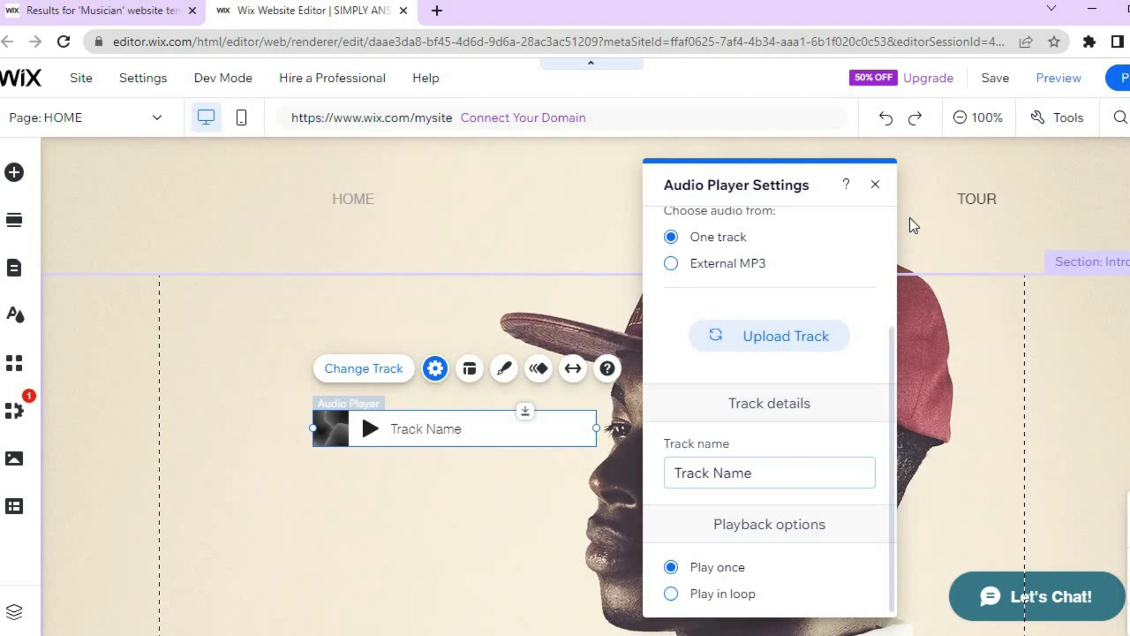
{"action": "left_click", "coordinate": [876, 187]}
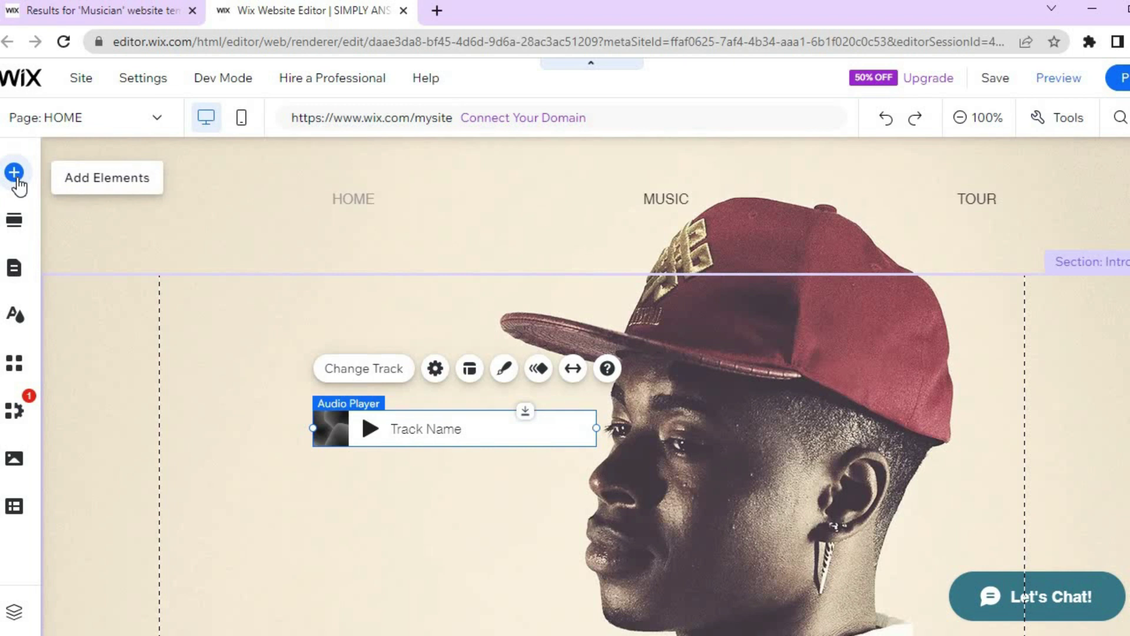
- Browse the text, image and button elements, then close the Add Elements panel
{"action": "left_click", "coordinate": [18, 181]}
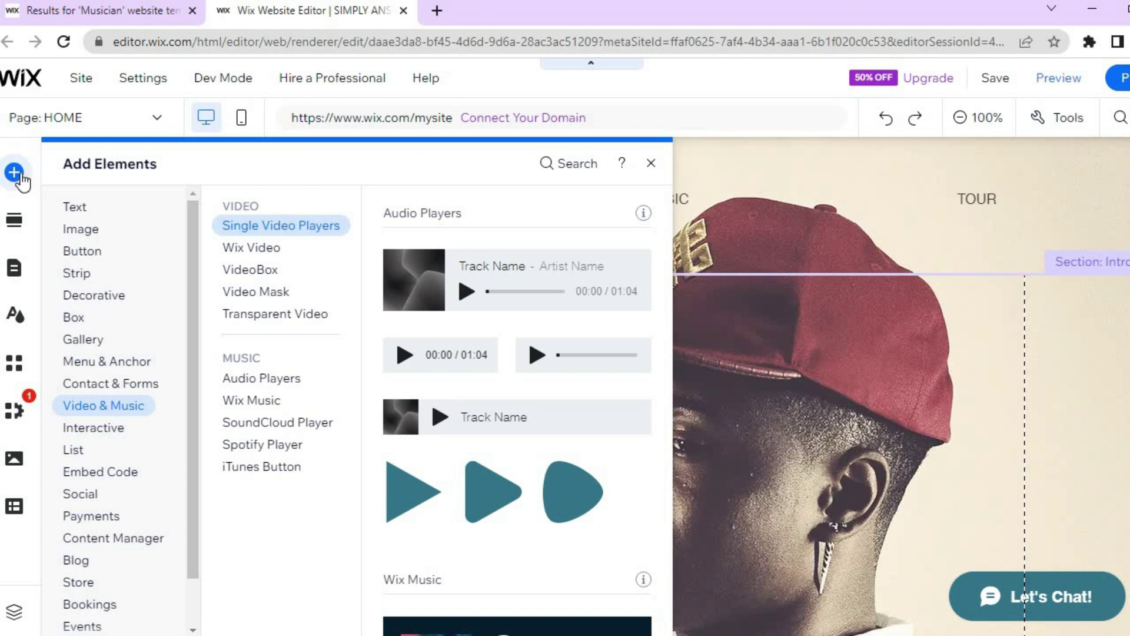
{"action": "left_click", "coordinate": [75, 207]}
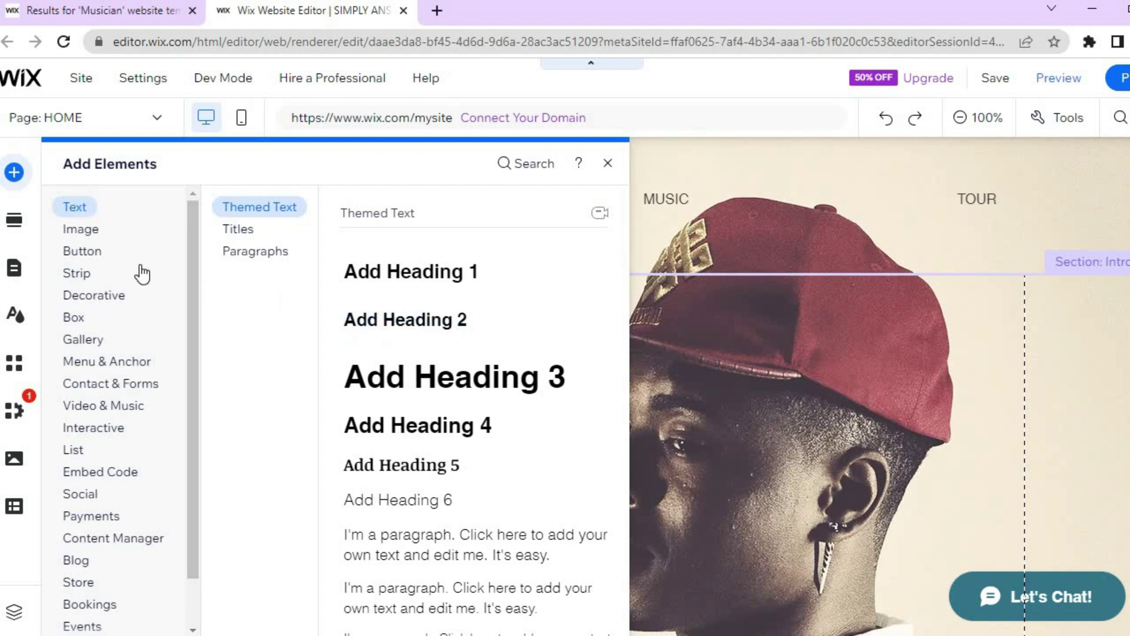
{"action": "left_click", "coordinate": [83, 230]}
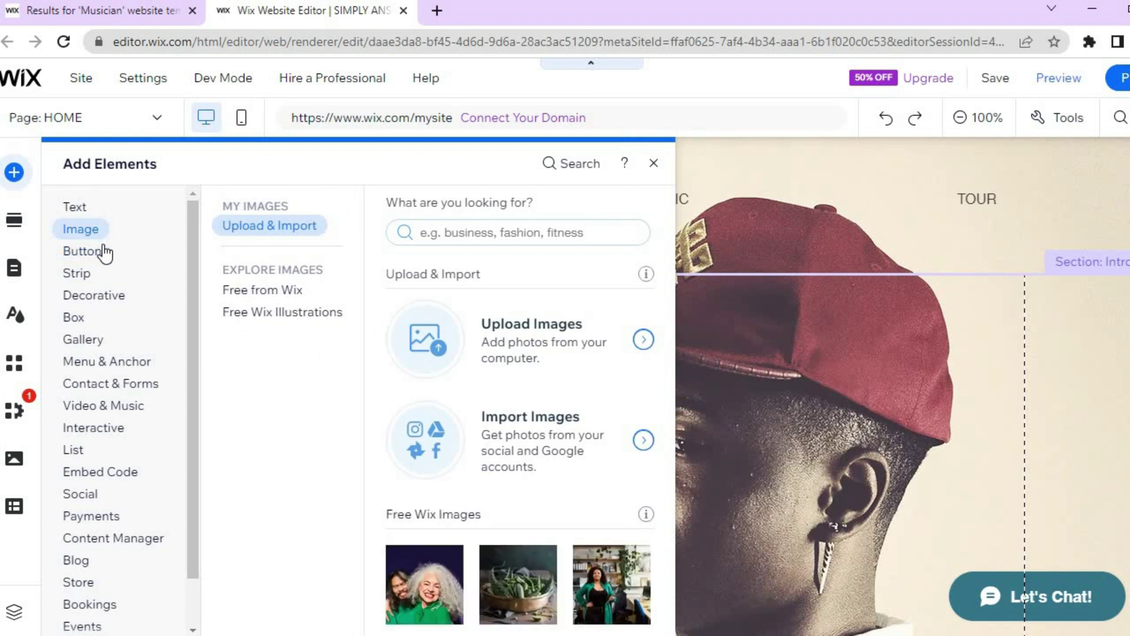
{"action": "left_click", "coordinate": [99, 261]}
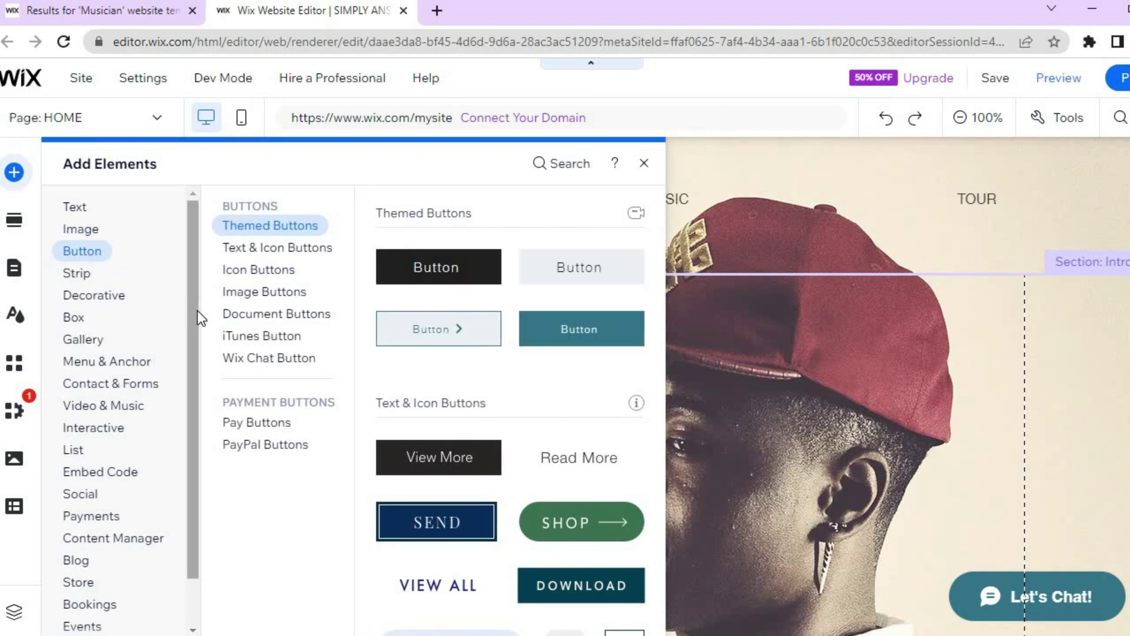
{"action": "left_click_drag", "start_coordinate": [191, 370], "coordinate": [193, 493]}
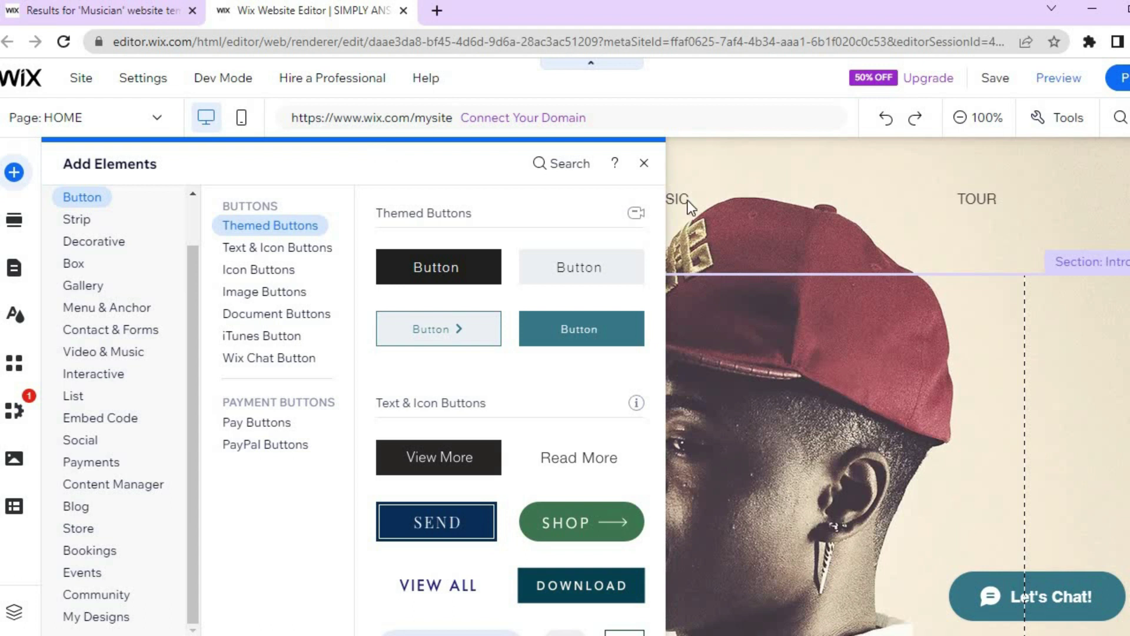
{"action": "left_click", "coordinate": [645, 167]}
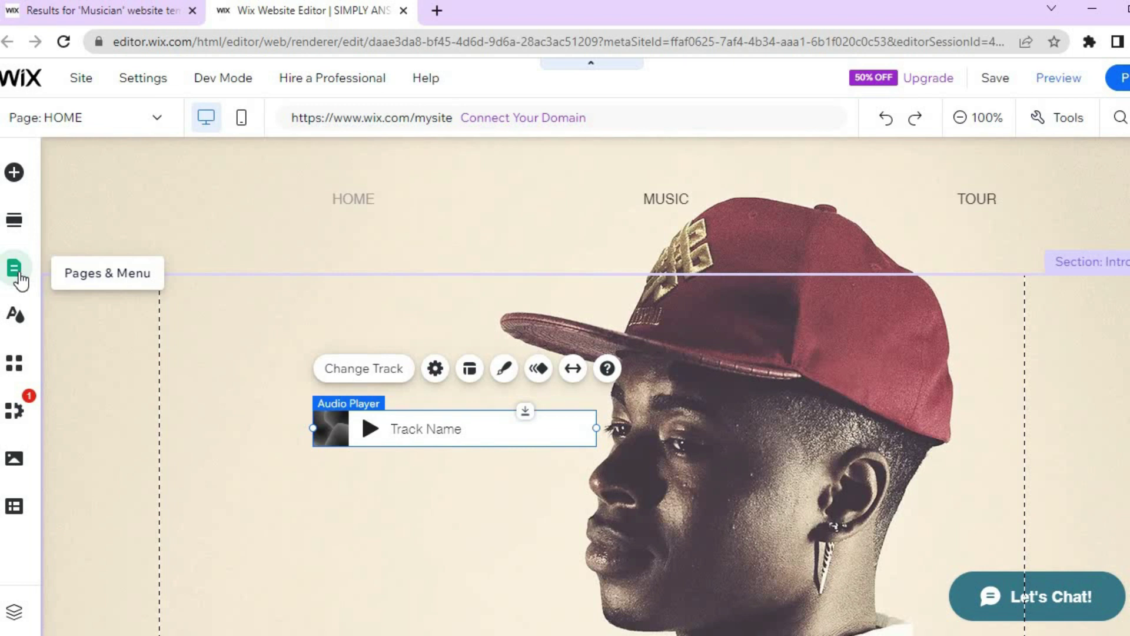
- Move TOUR above MUSIC in the site menu and open the Tour page
{"action": "left_click", "coordinate": [19, 279]}
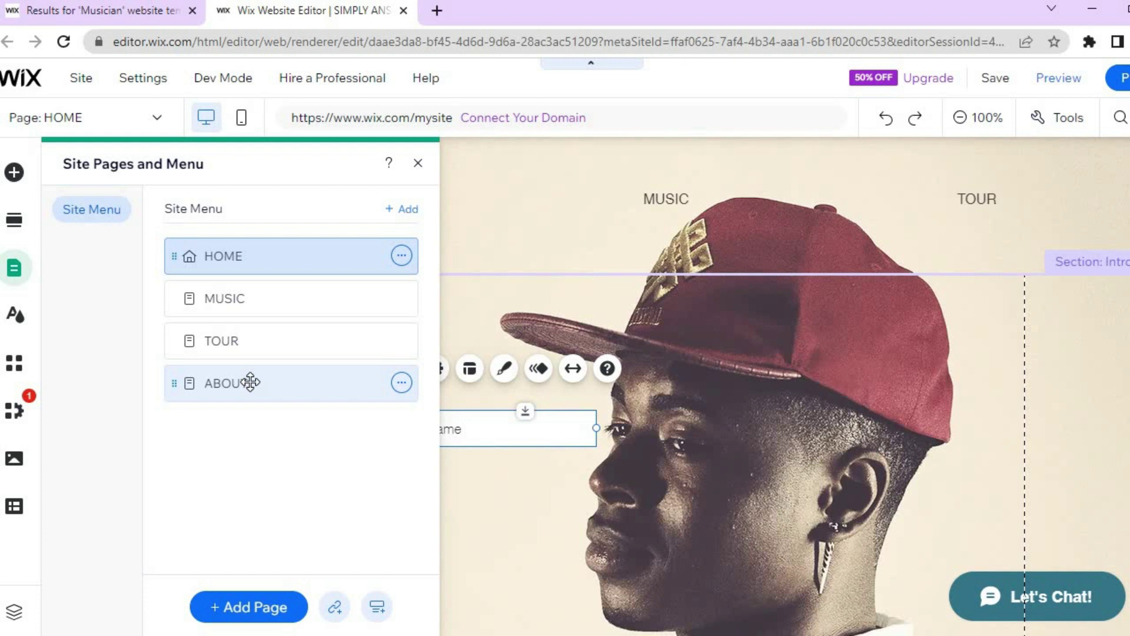
{"action": "left_click", "coordinate": [402, 384]}
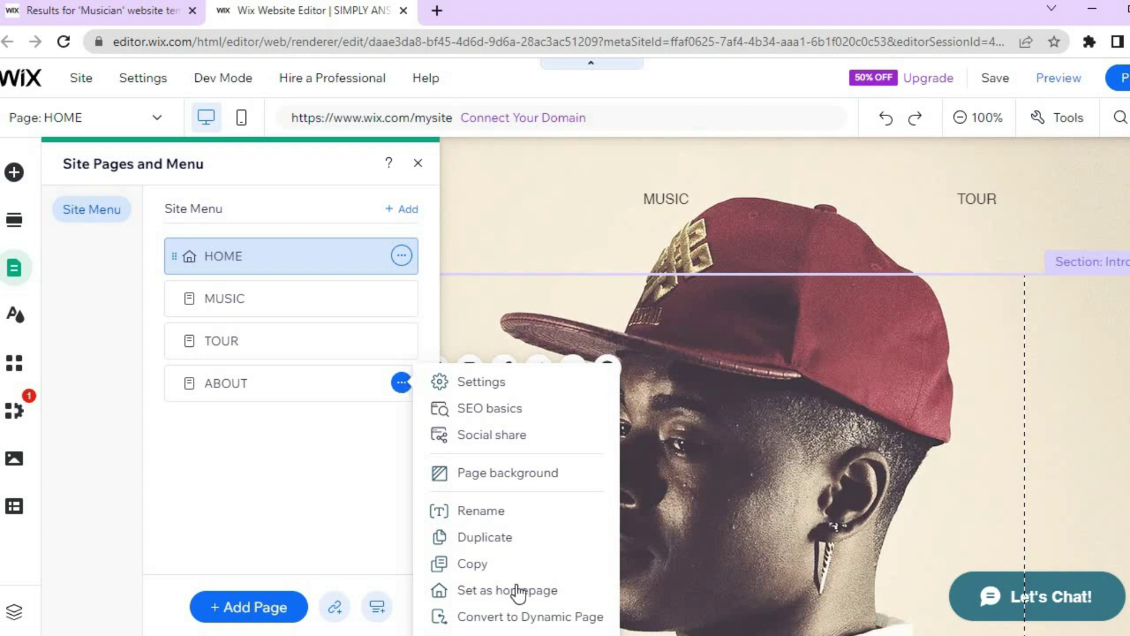
{"action": "left_click", "coordinate": [285, 460]}
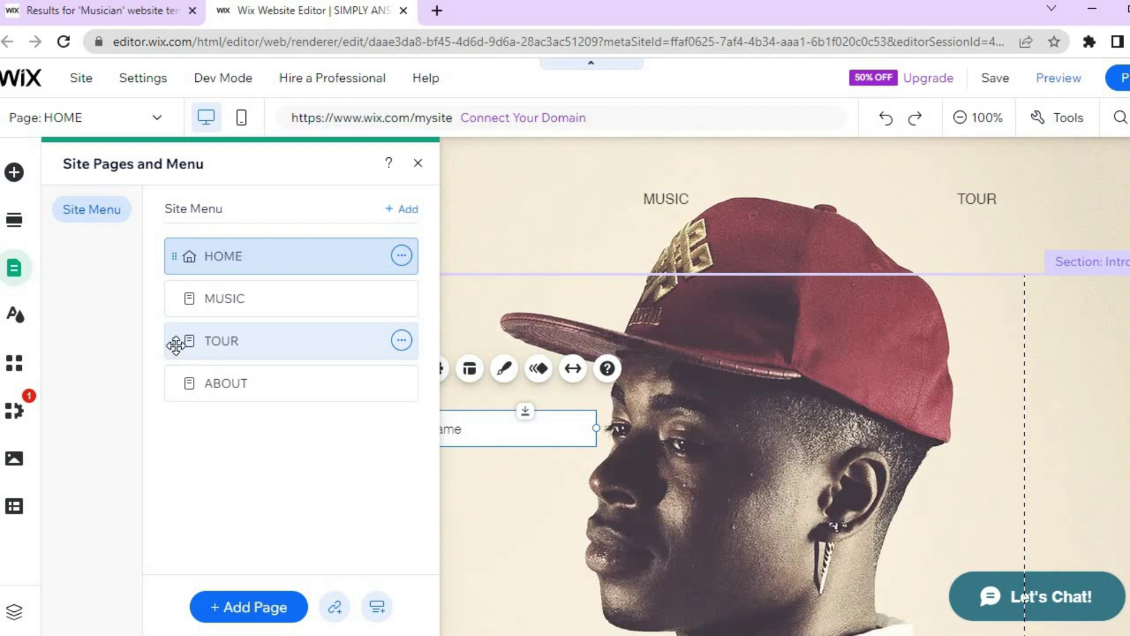
{"action": "left_click_drag", "start_coordinate": [176, 346], "coordinate": [172, 291]}
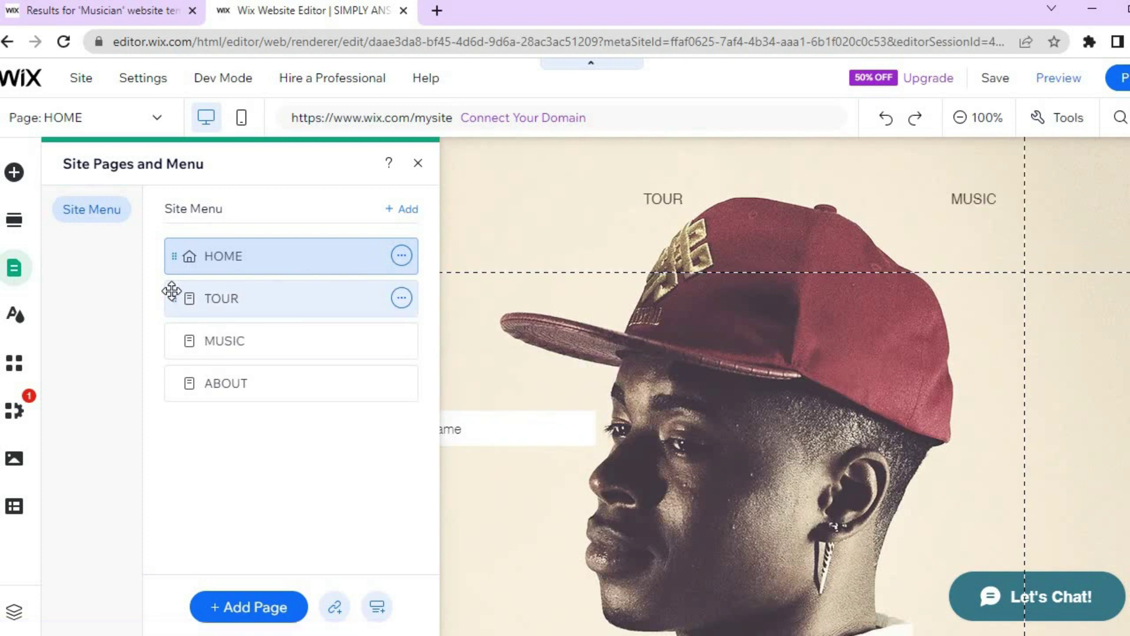
{"action": "left_click", "coordinate": [172, 291]}
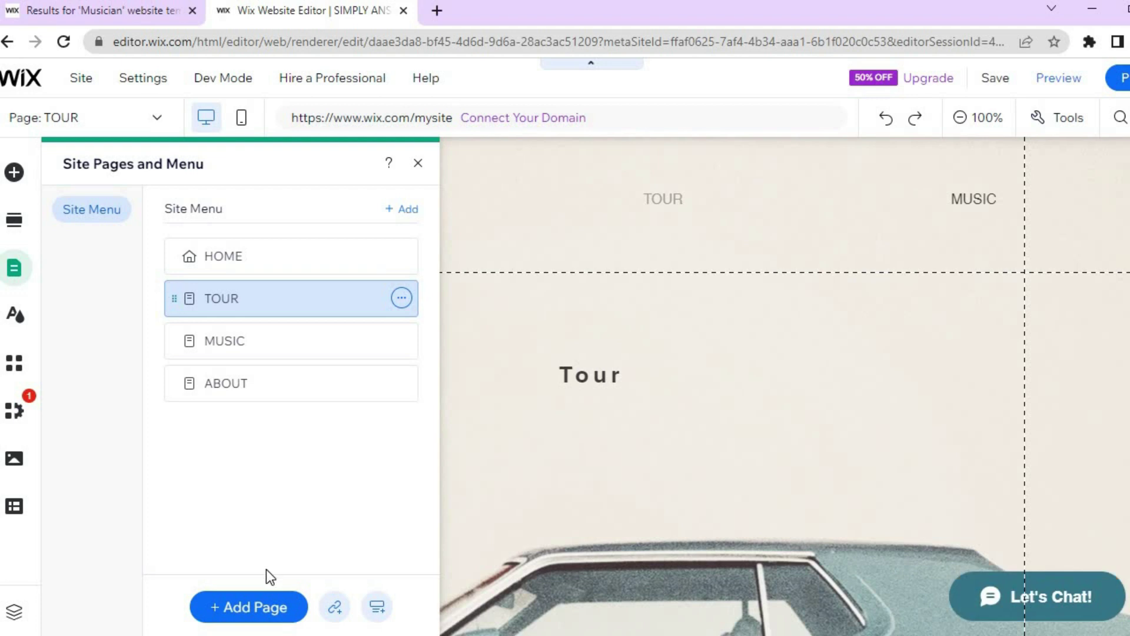
{"action": "left_click", "coordinate": [235, 611]}
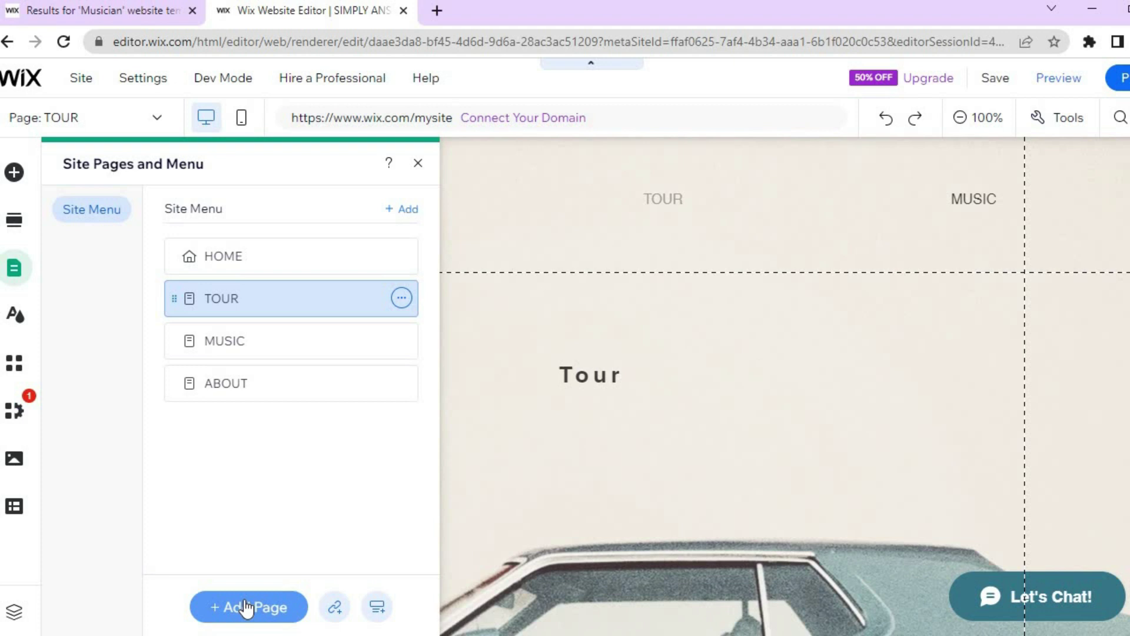
- Try the Retro vibrant theme, then apply Eclectic to the whole site
{"action": "left_click", "coordinate": [17, 328]}
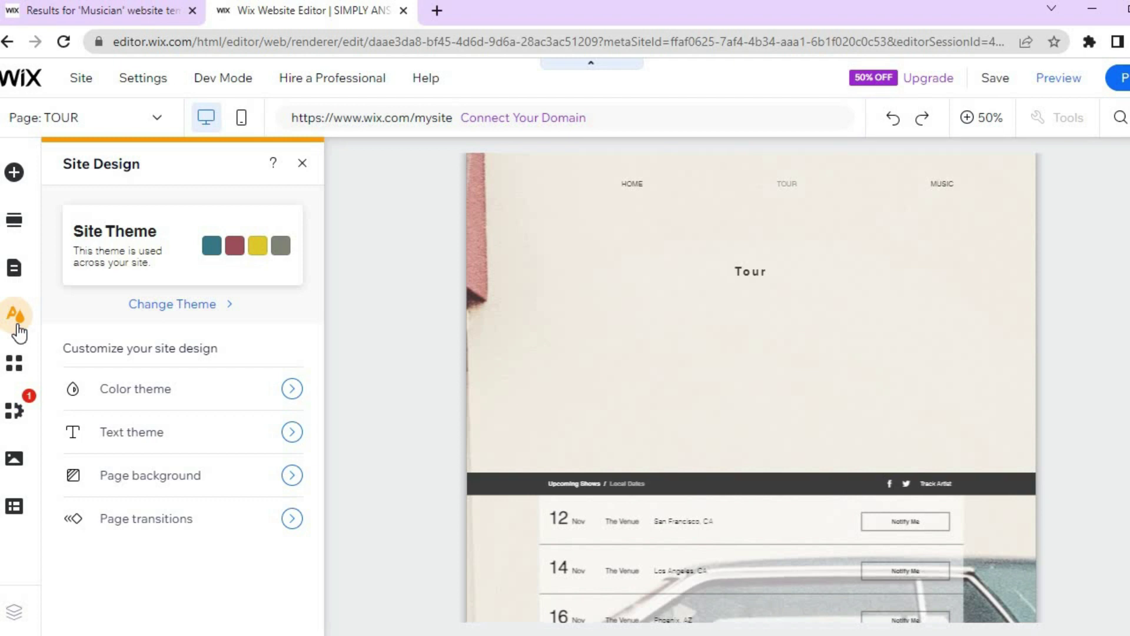
{"action": "left_click", "coordinate": [174, 306]}
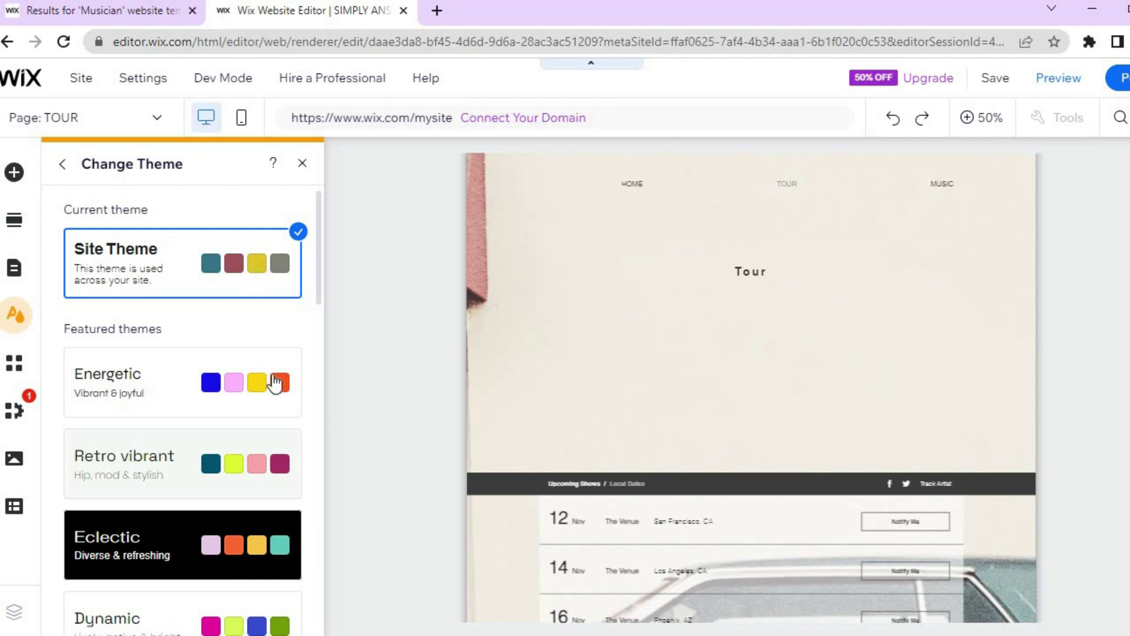
{"action": "left_click", "coordinate": [212, 472]}
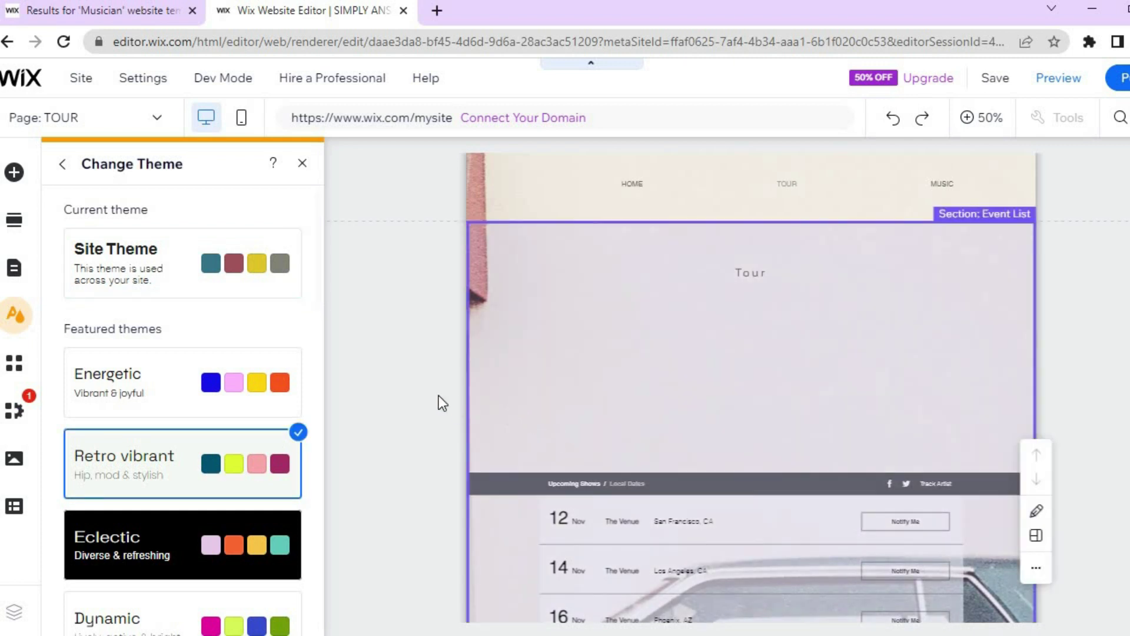
{"action": "left_click_drag", "start_coordinate": [319, 282], "coordinate": [320, 348]}
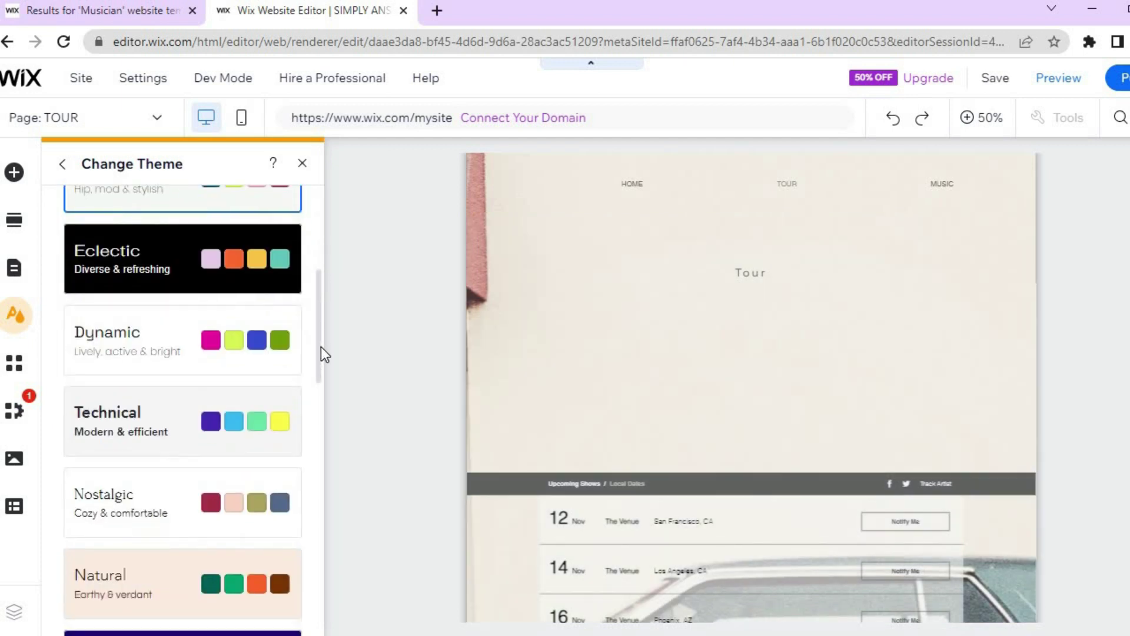
{"action": "left_click", "coordinate": [254, 276]}
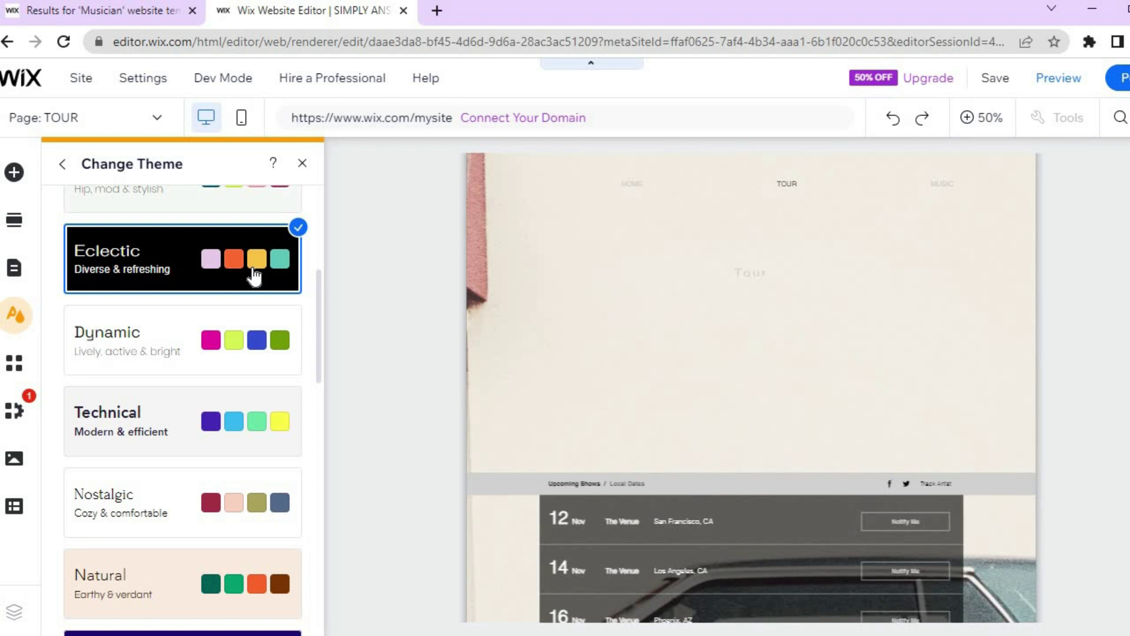
{"action": "left_click", "coordinate": [687, 387]}
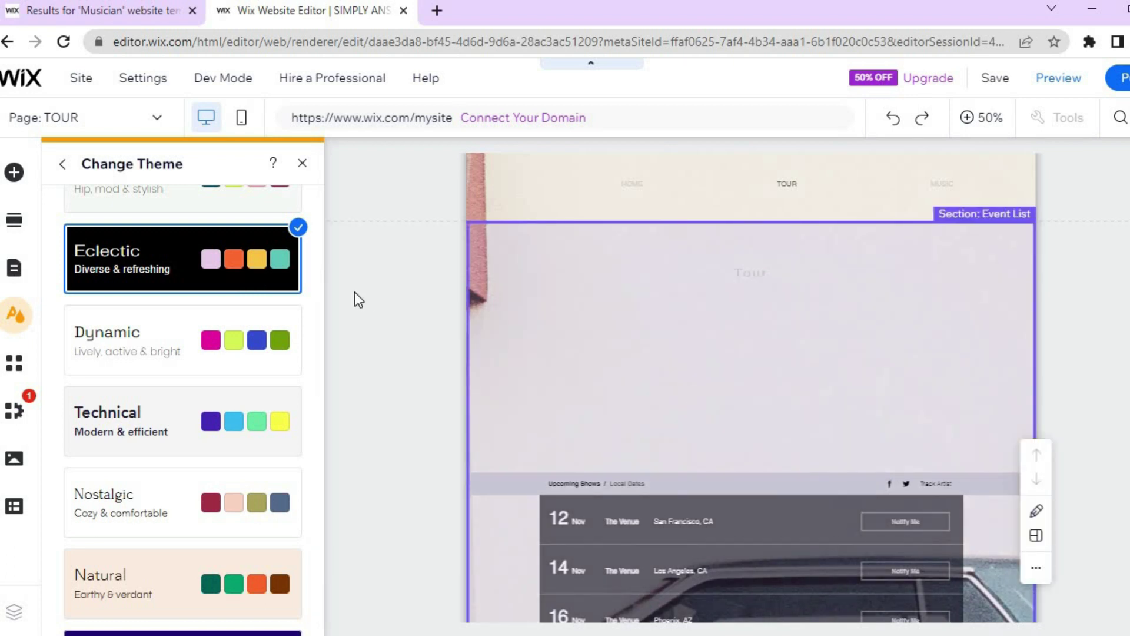
{"action": "left_click", "coordinate": [347, 190]}
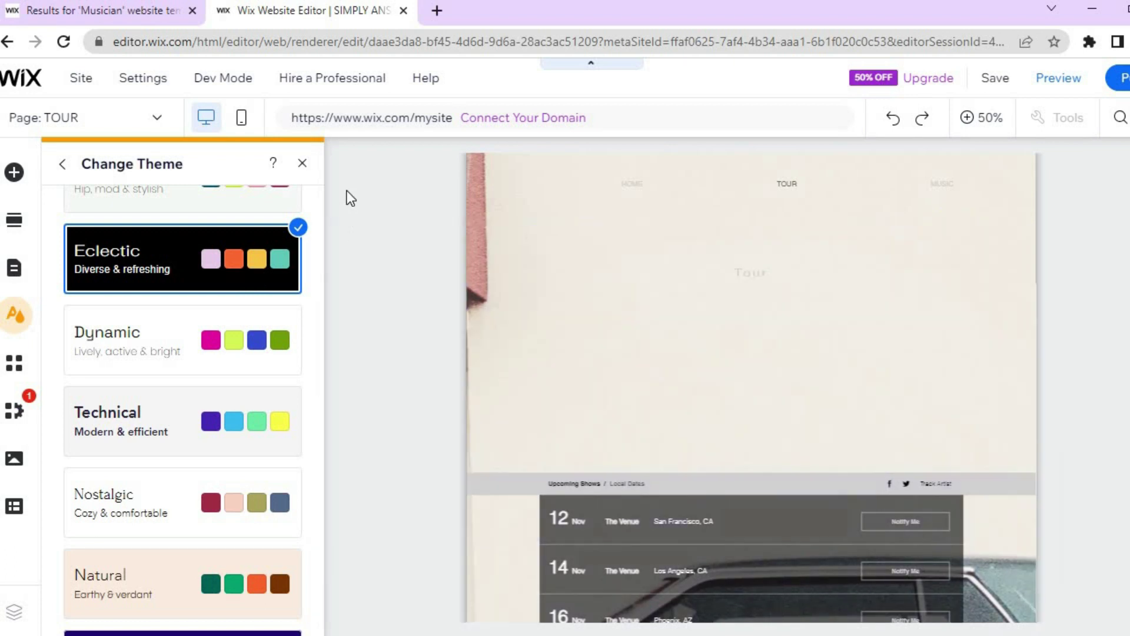
{"action": "left_click", "coordinate": [303, 167]}
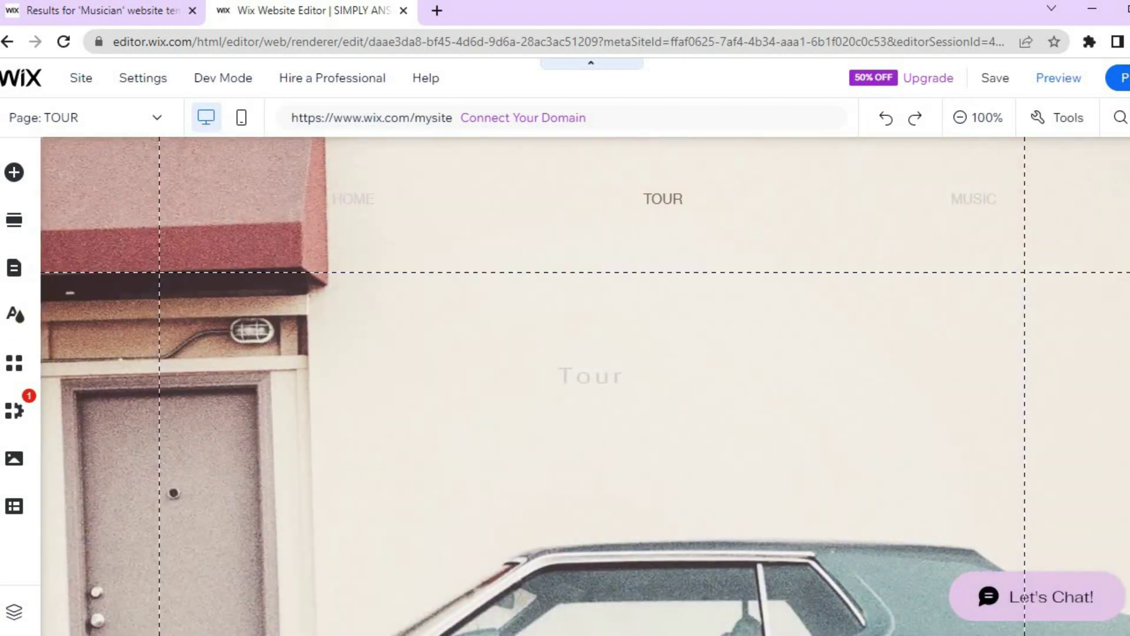
{"action": "scroll", "coordinate": [586, 386], "scroll_direction": "down", "scroll_amount": 3}
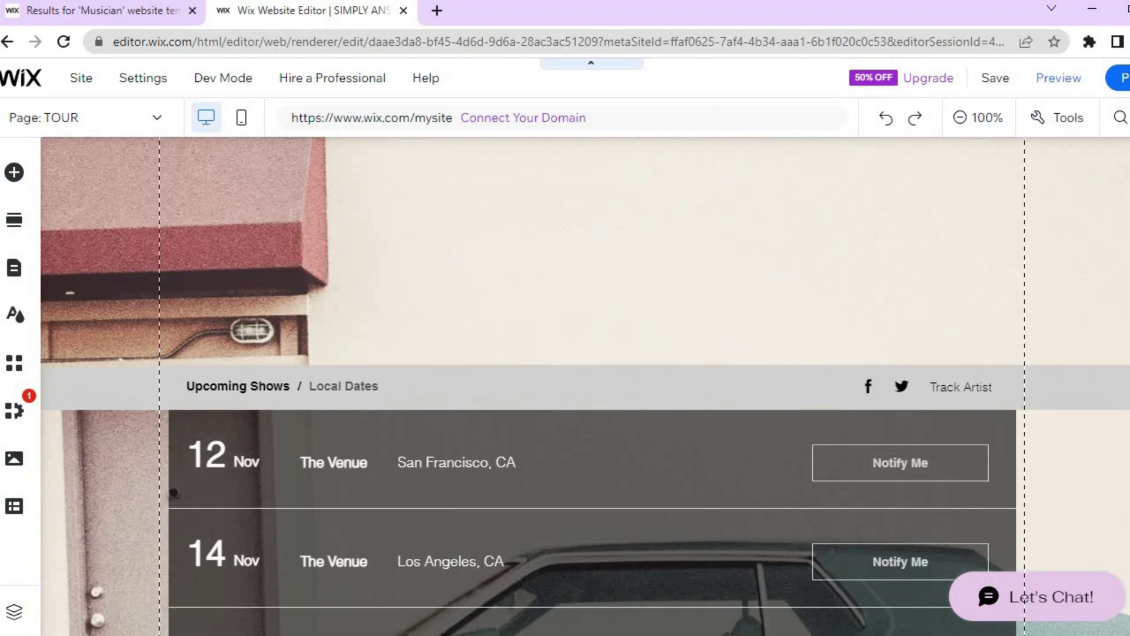
{"action": "scroll", "coordinate": [586, 387], "scroll_direction": "up", "scroll_amount": 3}
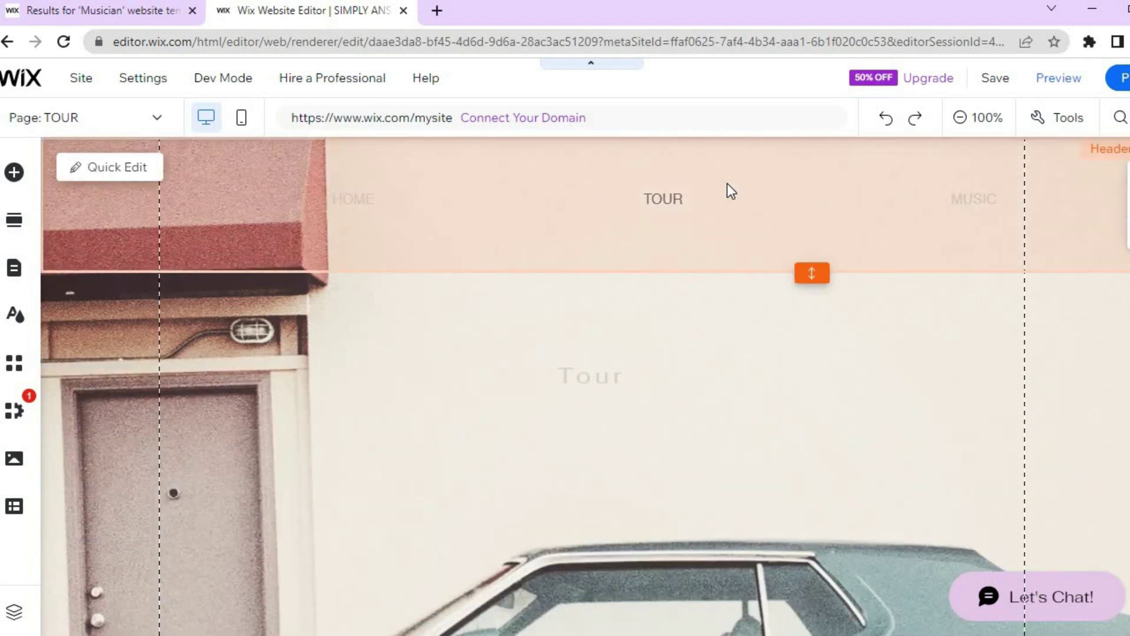
- Change the header paragraph text from T KAHN to SIMPLY ANSWERS using Quick Edit
{"action": "left_click", "coordinate": [478, 181]}
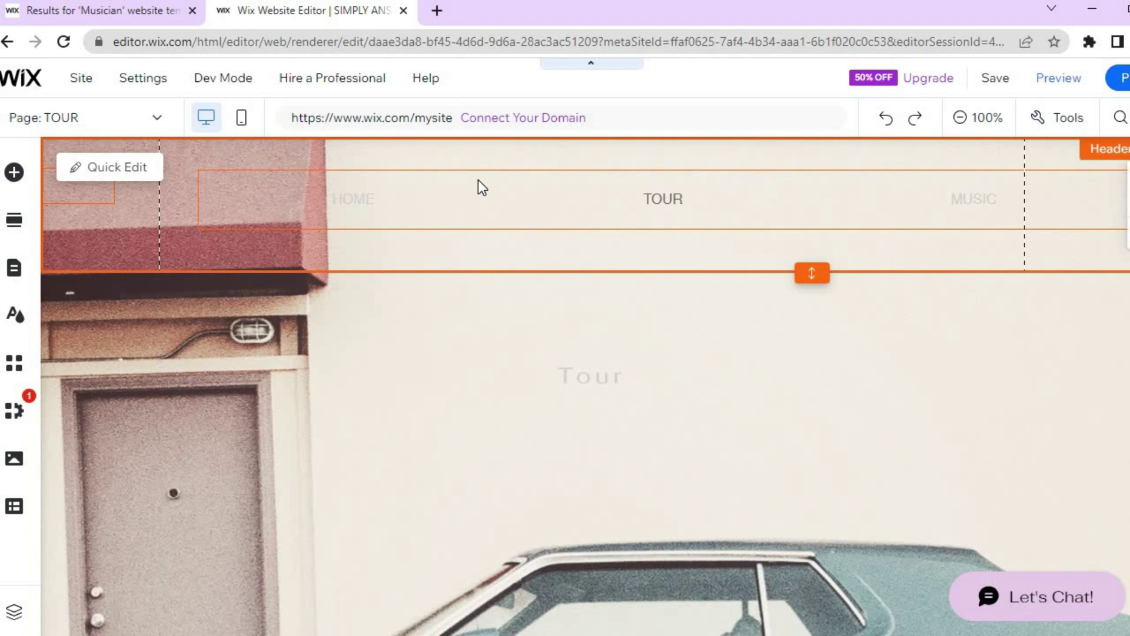
{"action": "left_click", "coordinate": [95, 170]}
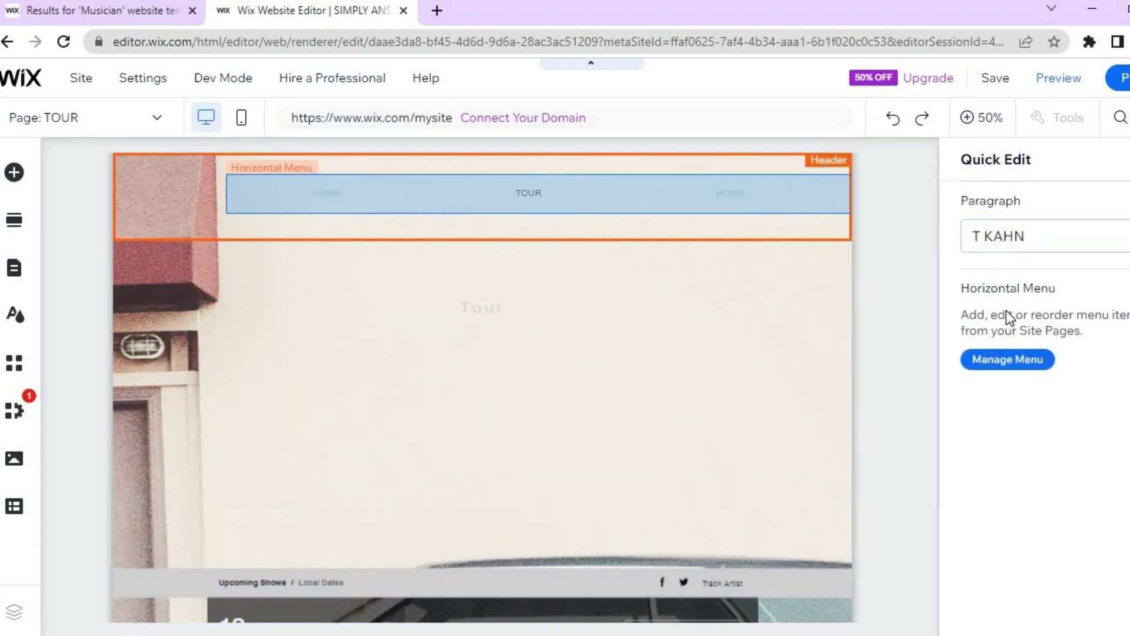
{"action": "left_click", "coordinate": [1051, 237]}
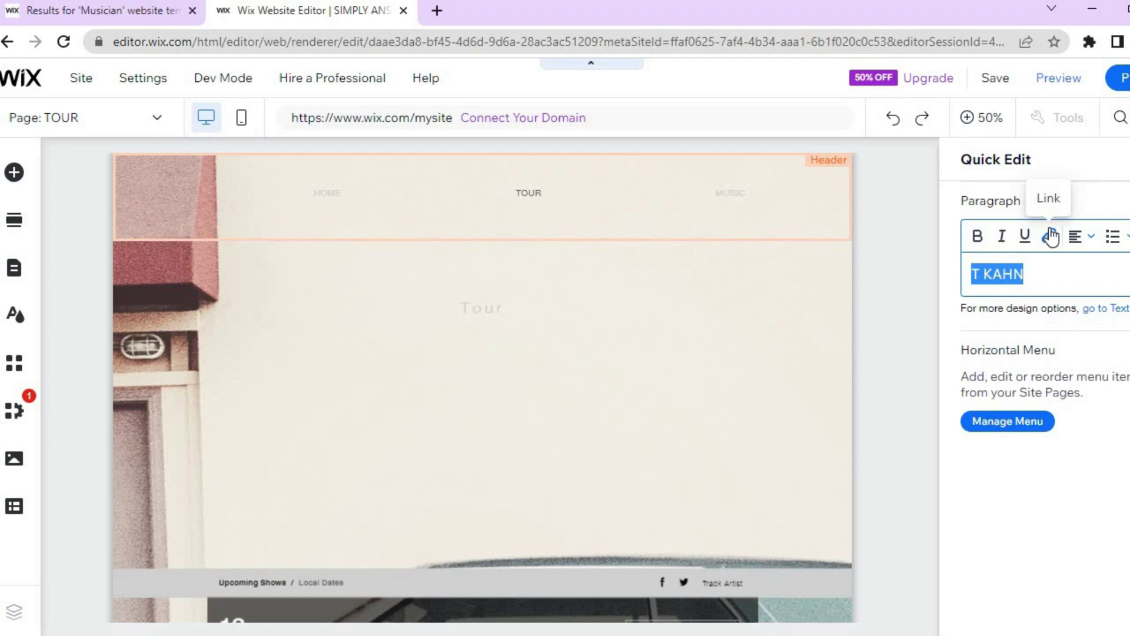
{"action": "type", "text": "S"}
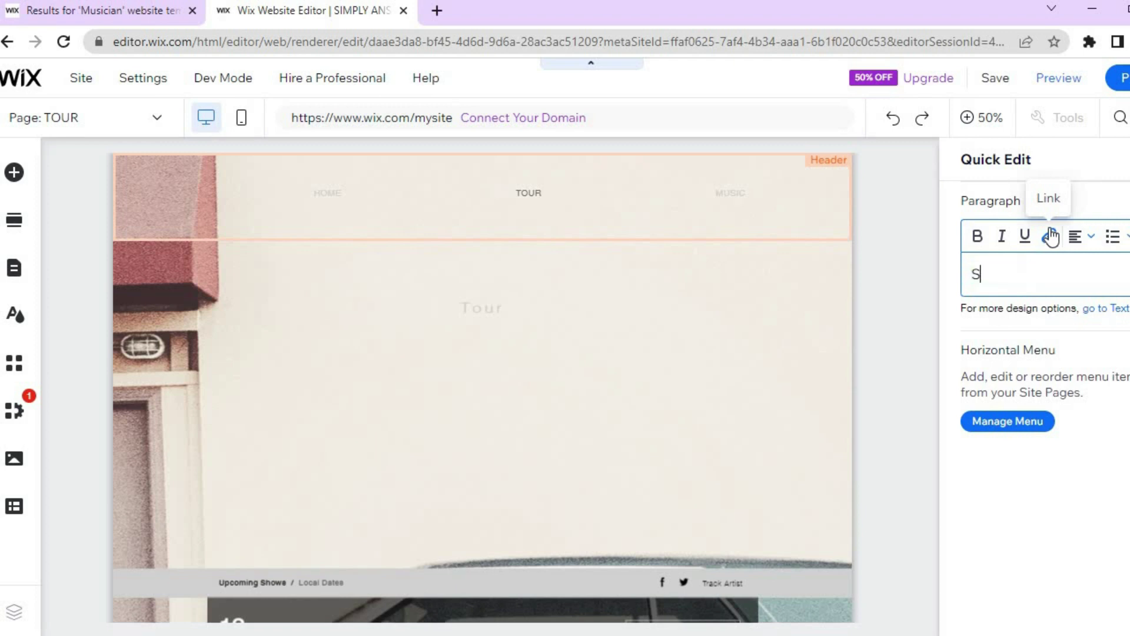
{"action": "type", "text": "l"}
{"action": "type", "text": "MPLY A"}
{"action": "type", "text": "NSWERS"}
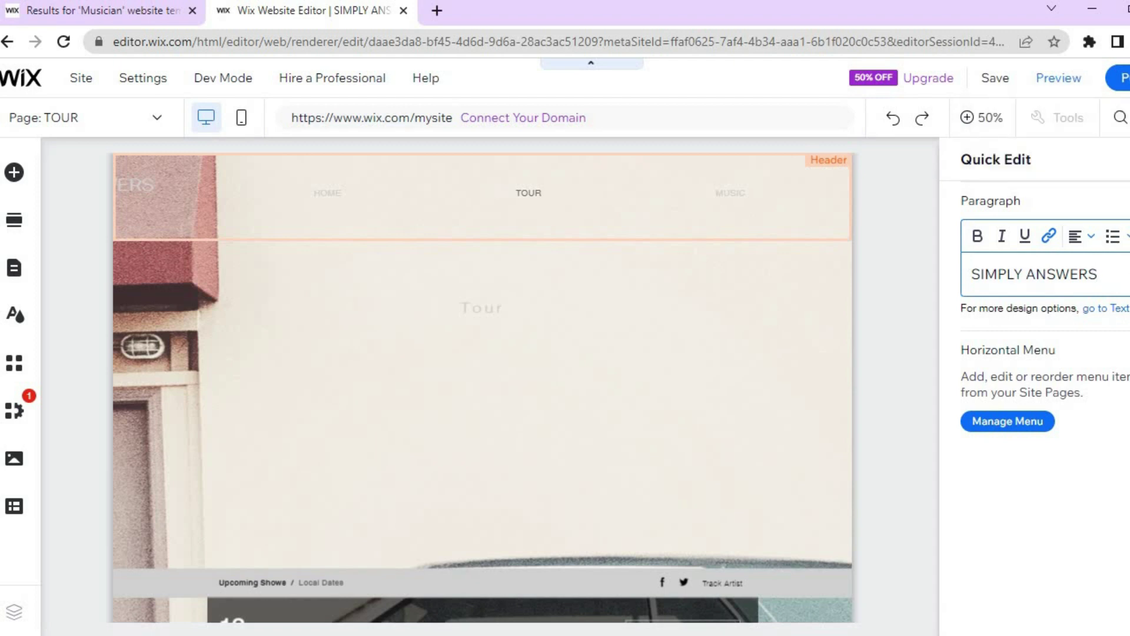
{"action": "left_click", "coordinate": [948, 219]}
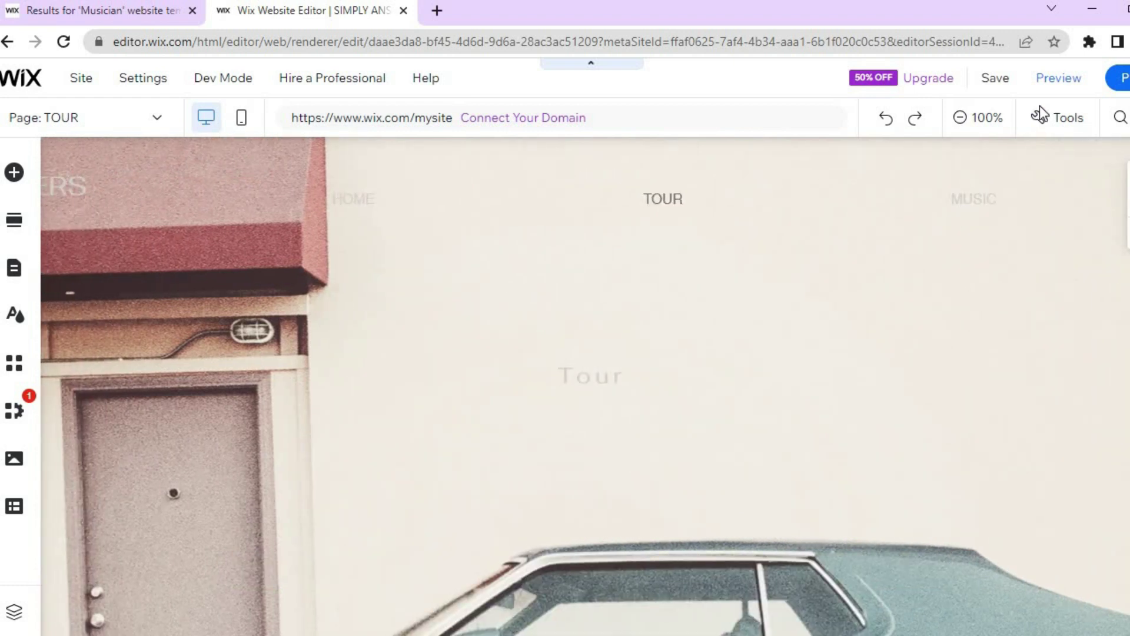
- Preview the site, look over the HOME page, then return to the editor
{"action": "left_click", "coordinate": [1056, 77]}
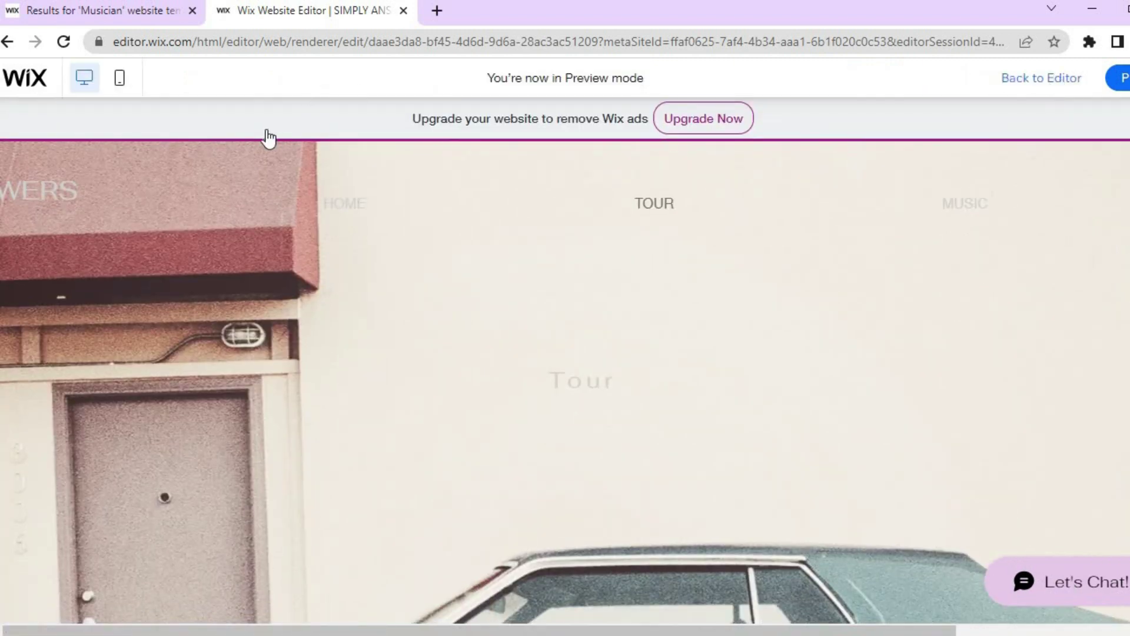
{"action": "left_click", "coordinate": [337, 203]}
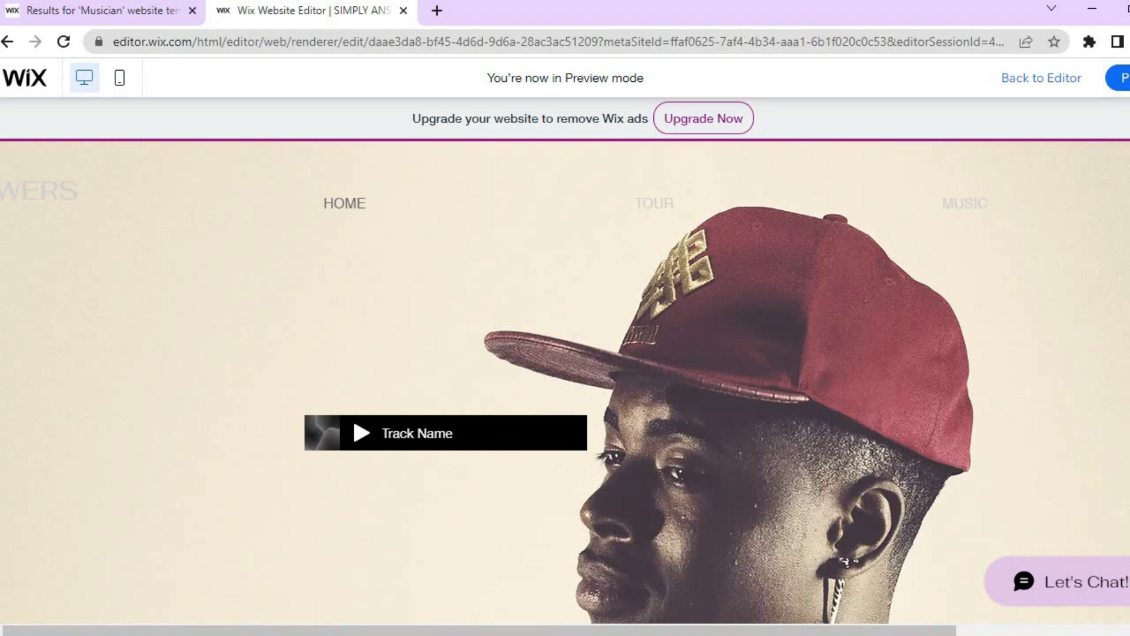
{"action": "scroll", "coordinate": [565, 383], "scroll_direction": "down", "scroll_amount": 10}
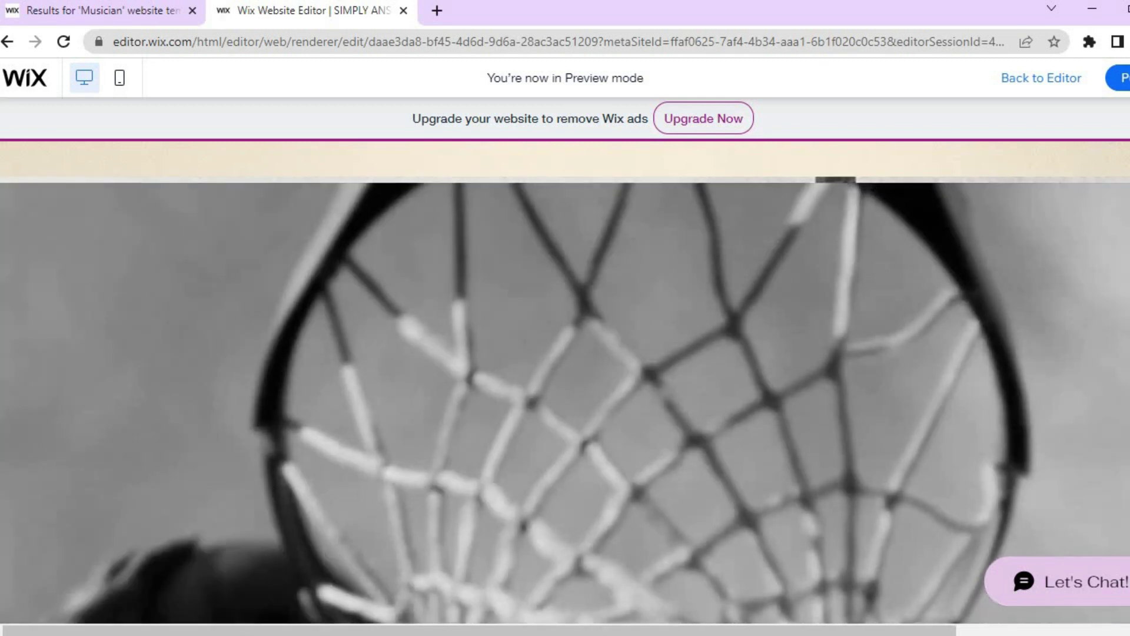
{"action": "scroll", "coordinate": [565, 382], "scroll_direction": "up", "scroll_amount": 10}
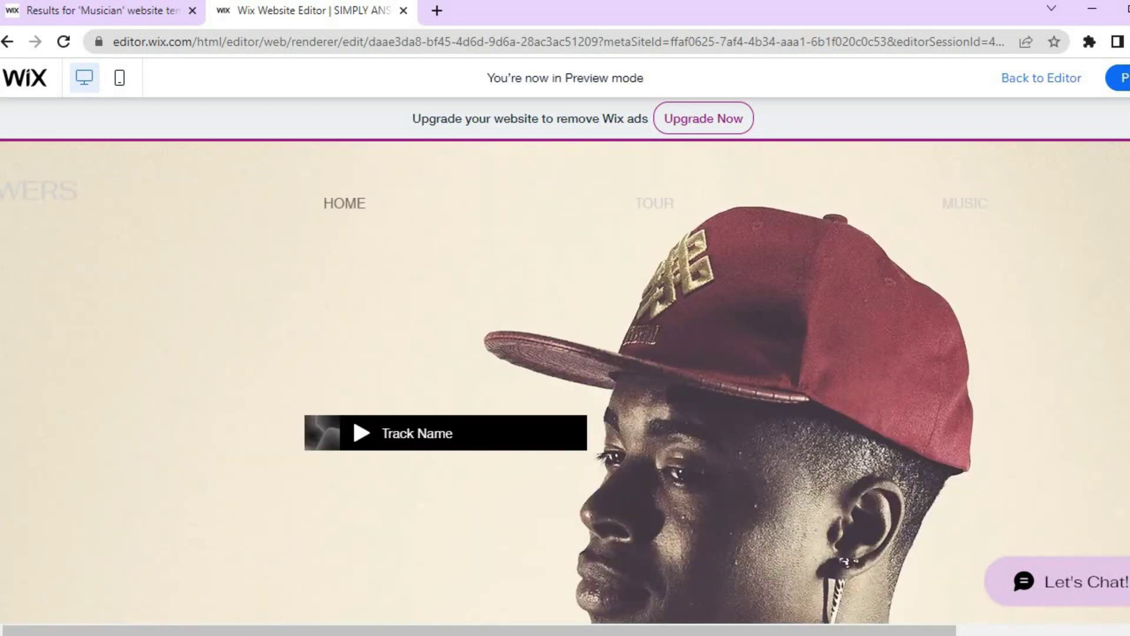
{"action": "left_click", "coordinate": [1061, 87]}
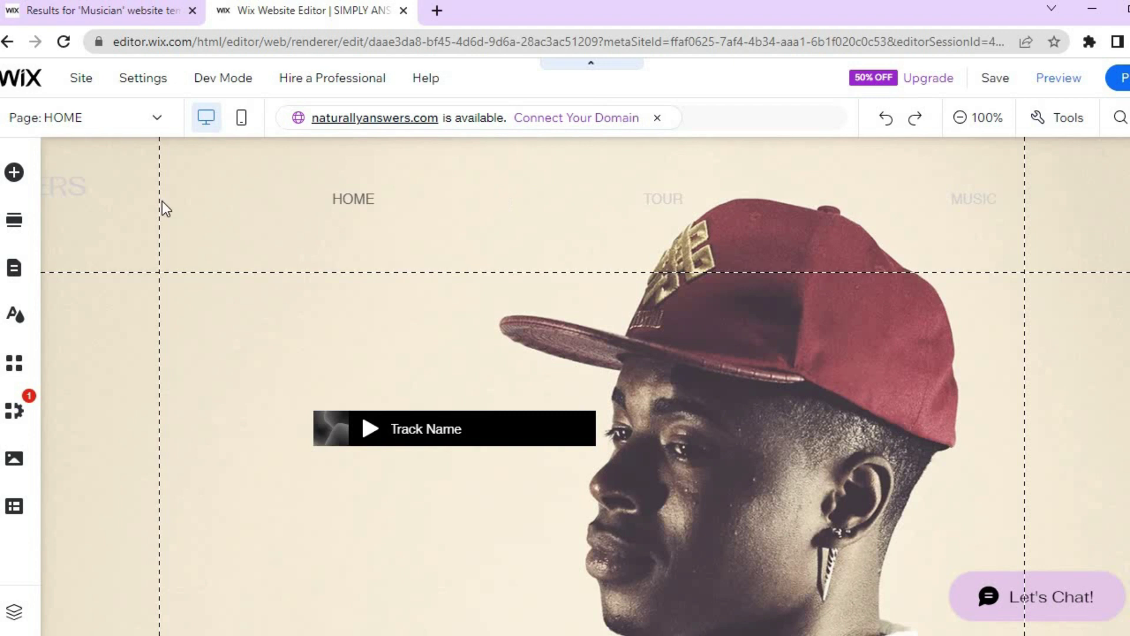
- Save the site on the free Wix.com domain, then save again from the Site menu
{"action": "left_click", "coordinate": [83, 79]}
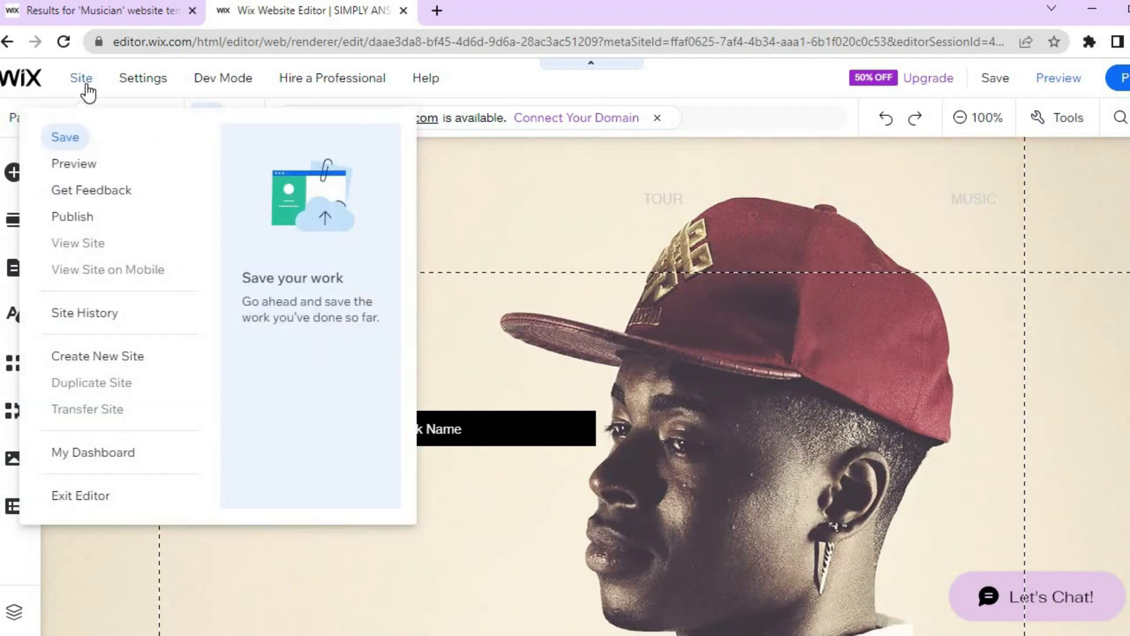
{"action": "left_click", "coordinate": [94, 458]}
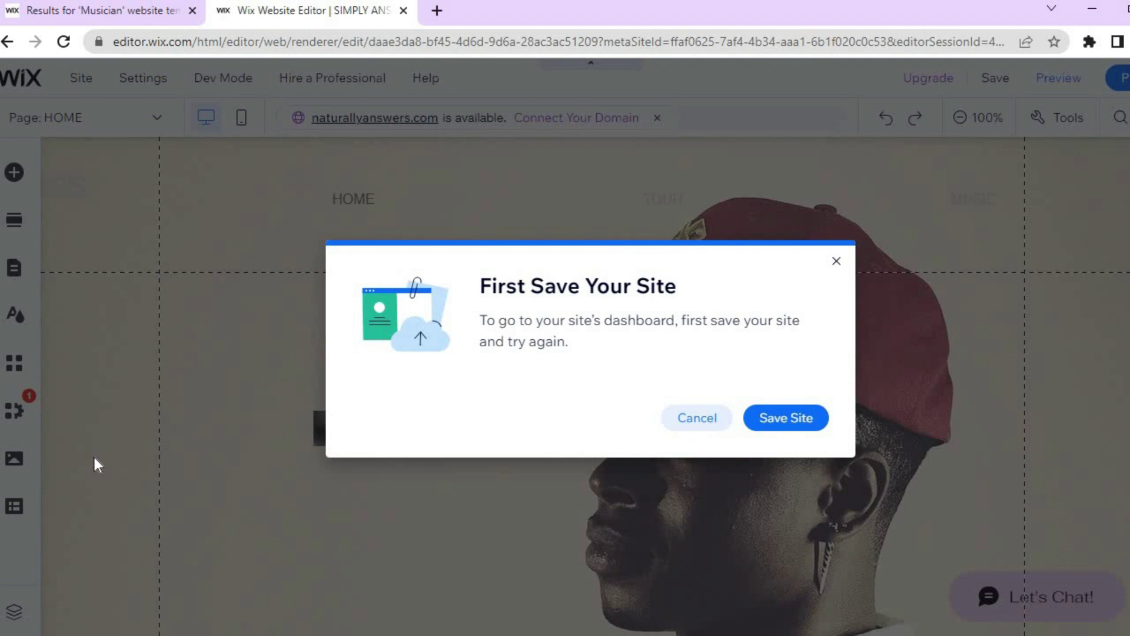
{"action": "left_click", "coordinate": [799, 432]}
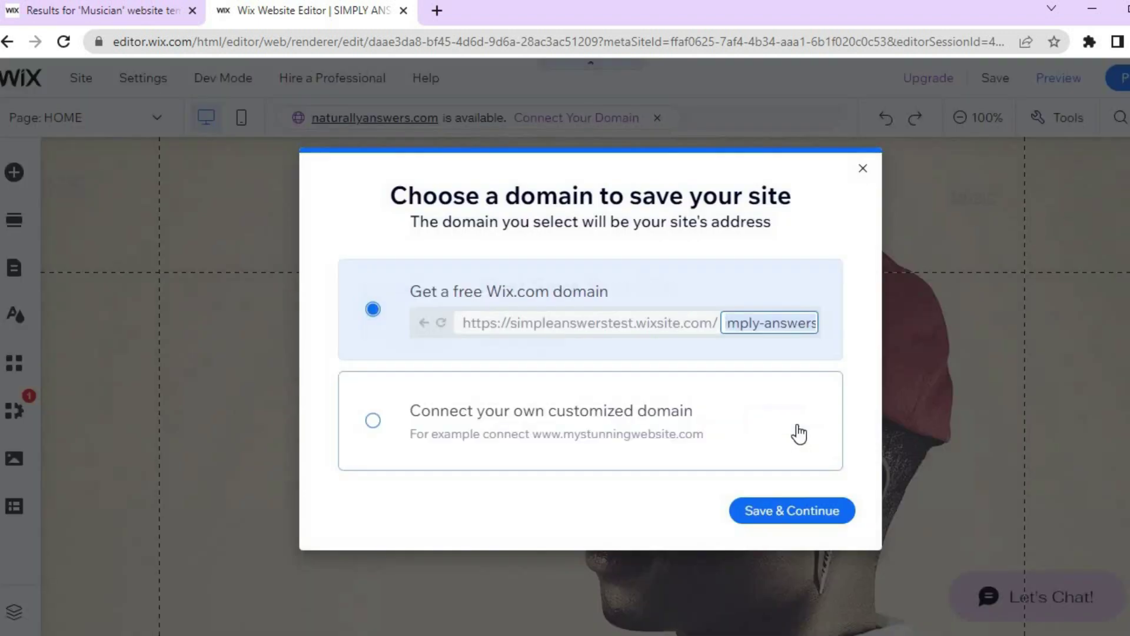
{"action": "left_click", "coordinate": [765, 515]}
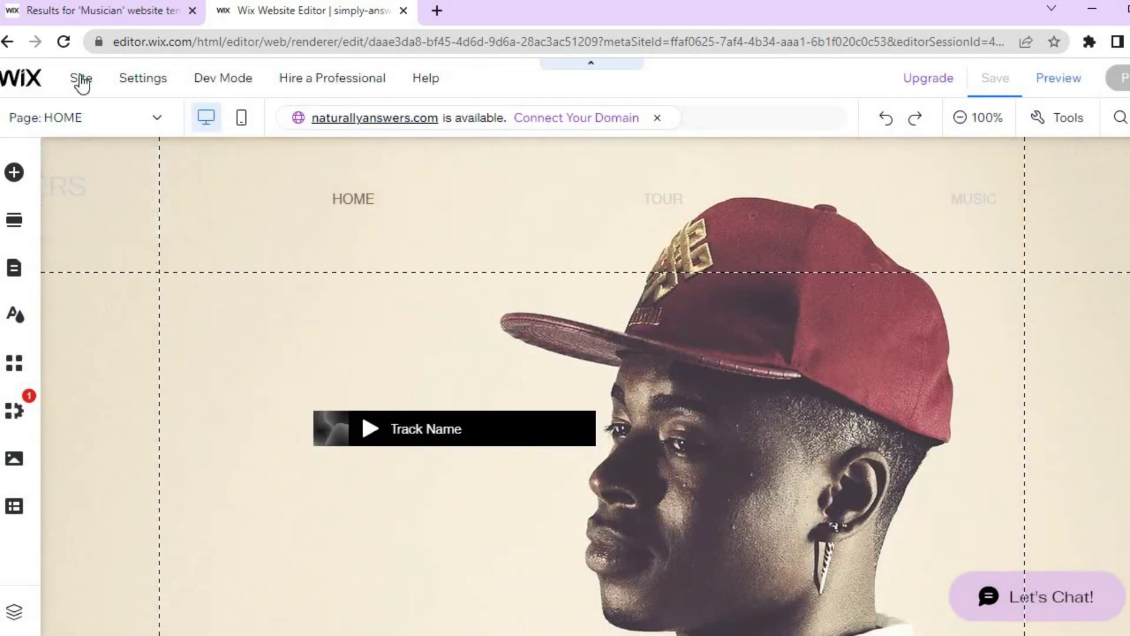
{"action": "mouse_move", "coordinate": [81, 80]}
{"action": "left_click", "coordinate": [82, 132]}
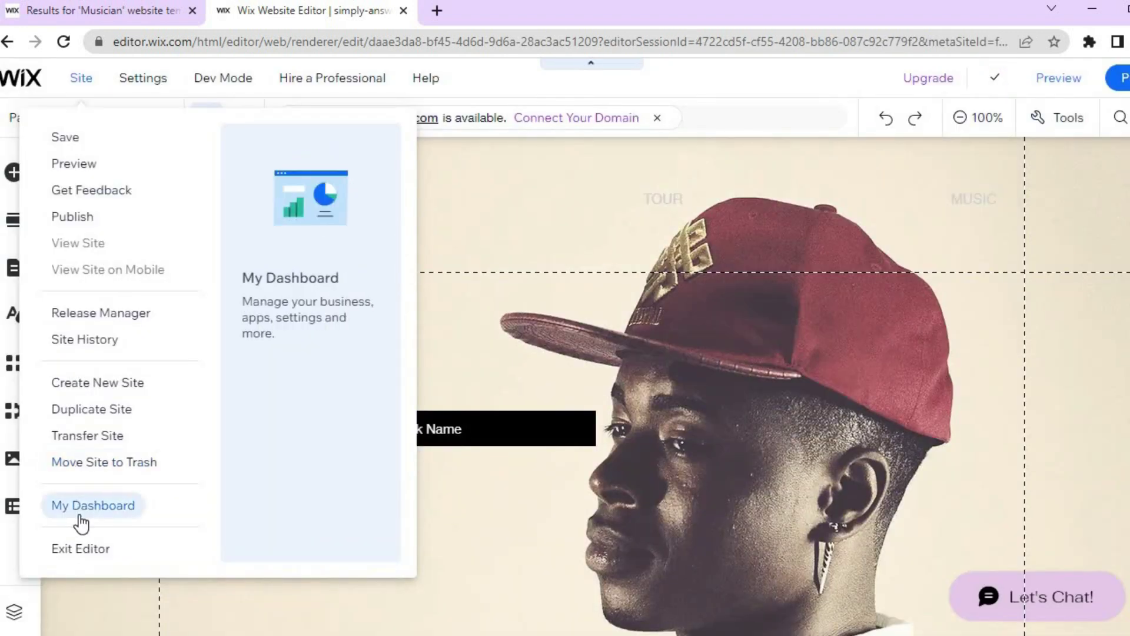
- Open the site dashboard in a new tab and go to its Music Library page
{"action": "left_click", "coordinate": [81, 518]}
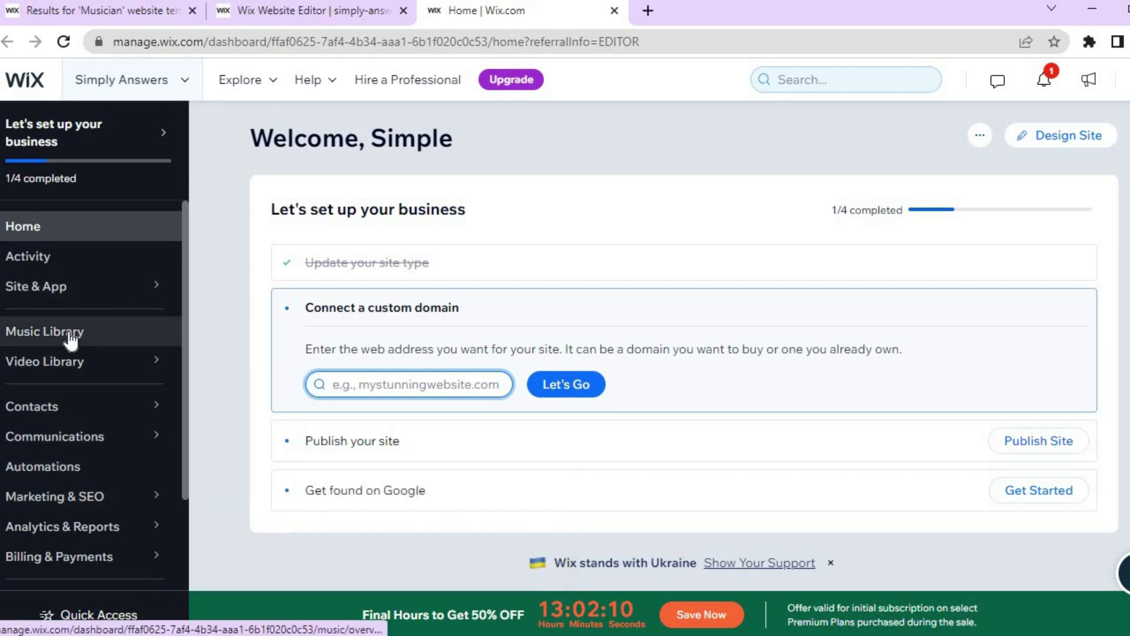
{"action": "left_click", "coordinate": [69, 340]}
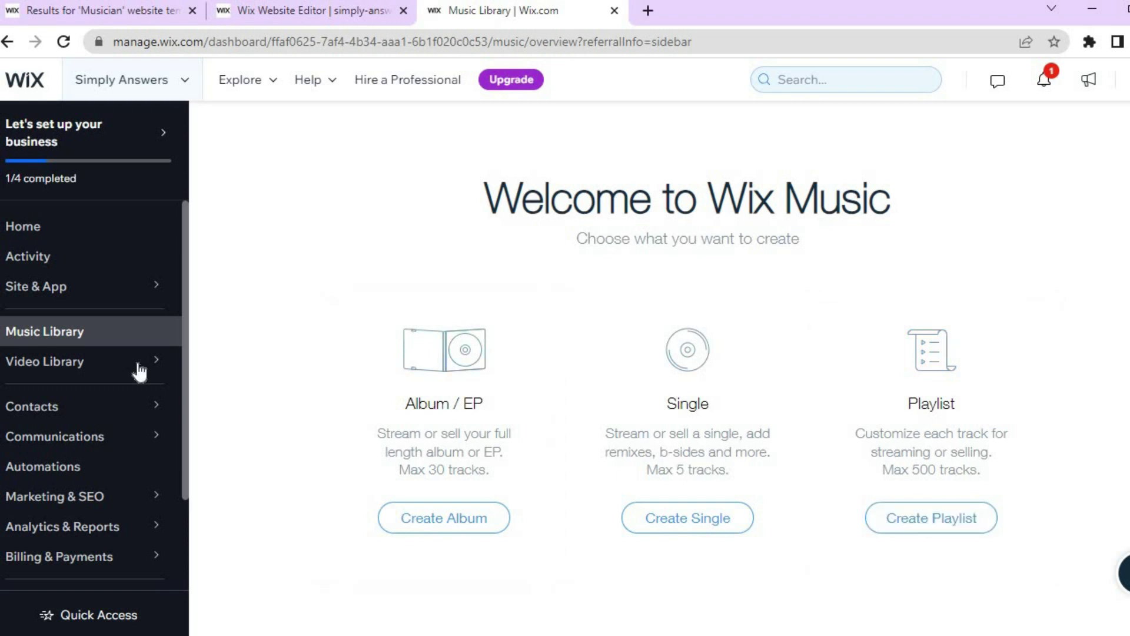
{"action": "mouse_move", "coordinate": [117, 369]}
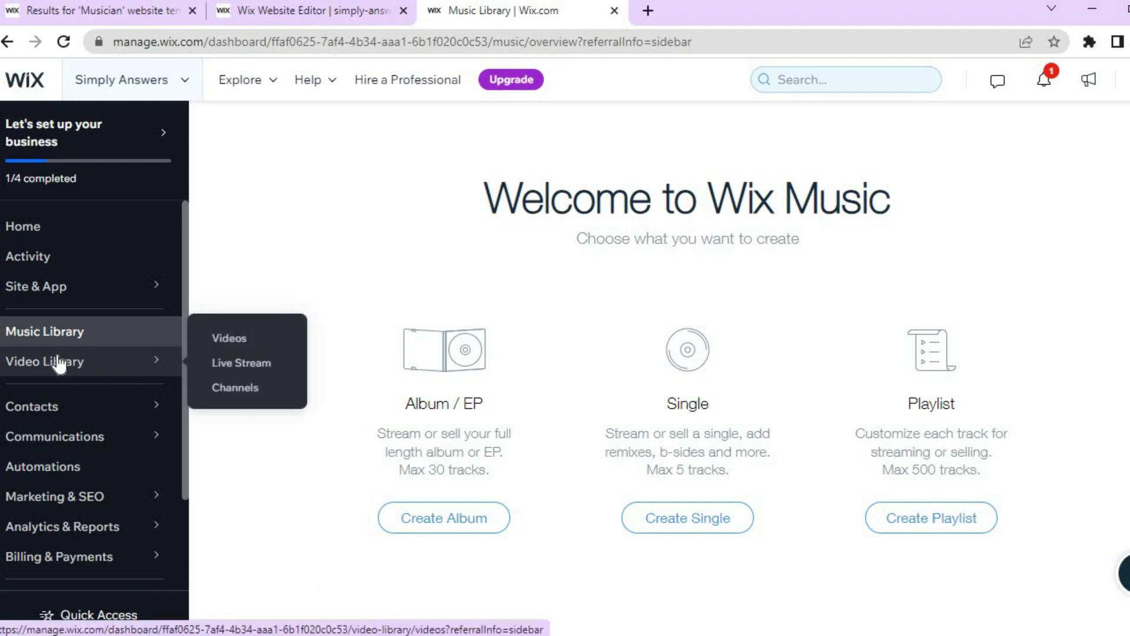
- Show the Video Library's Videos page, then scroll the sidebar down to Billing & Payments
{"action": "left_click", "coordinate": [233, 347]}
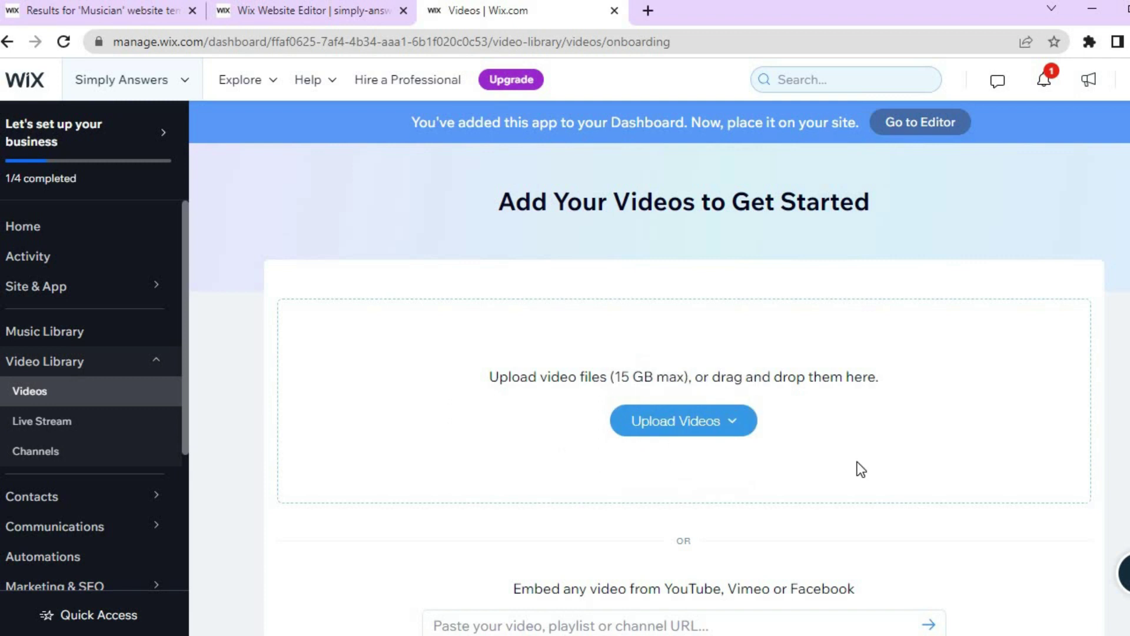
{"action": "scroll", "coordinate": [684, 388], "scroll_direction": "down", "scroll_amount": 2}
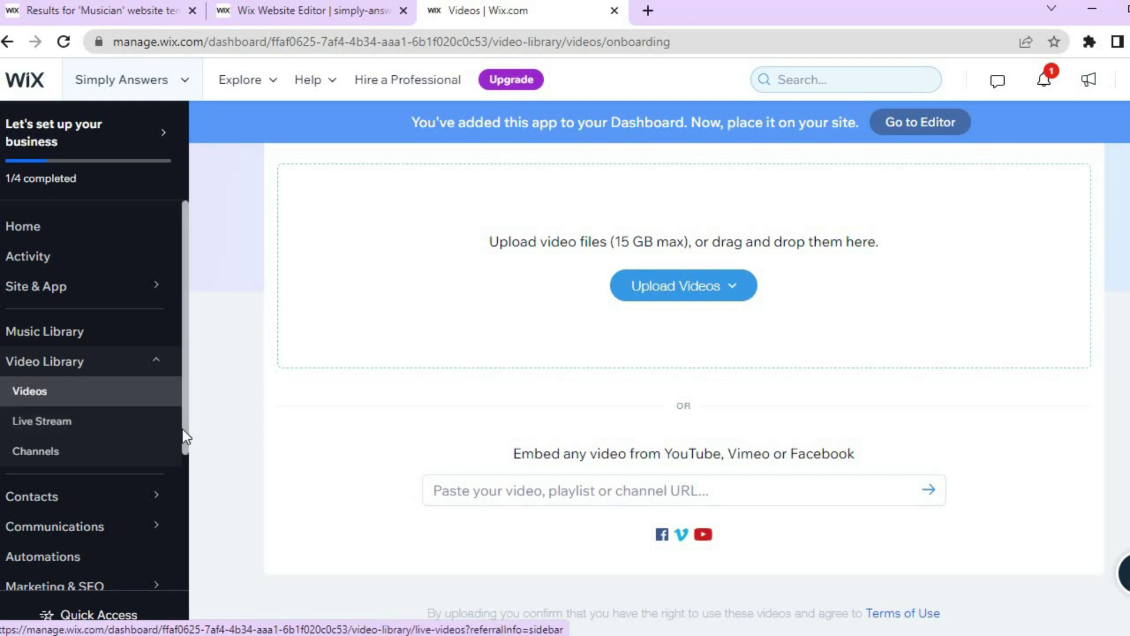
{"action": "left_click_drag", "start_coordinate": [182, 449], "coordinate": [182, 521]}
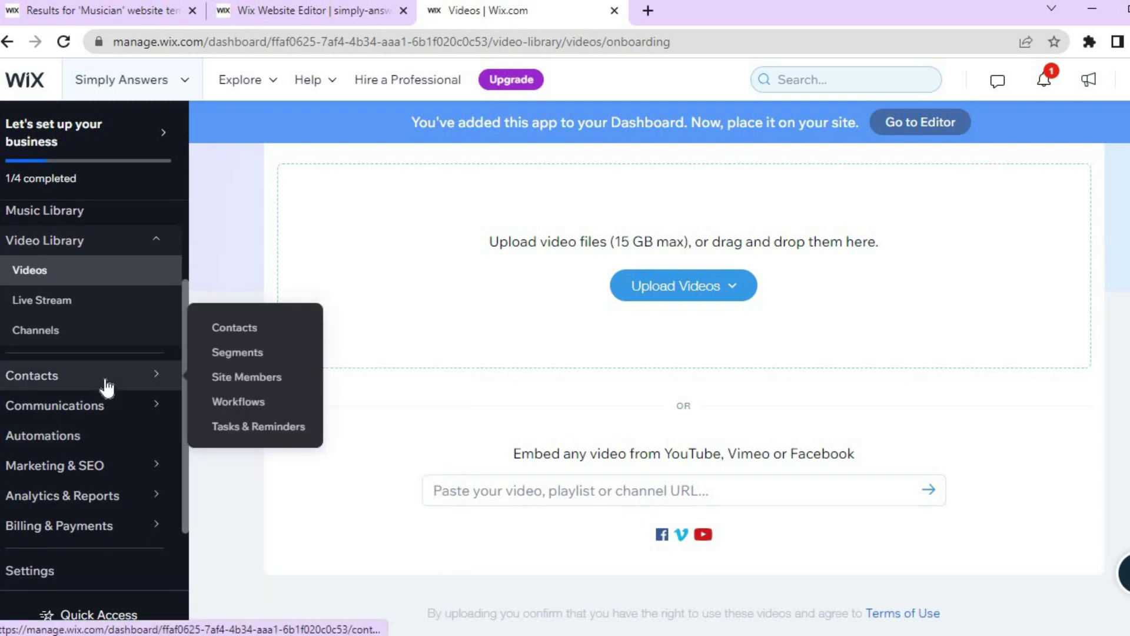
{"action": "left_click_drag", "start_coordinate": [184, 461], "coordinate": [184, 495]}
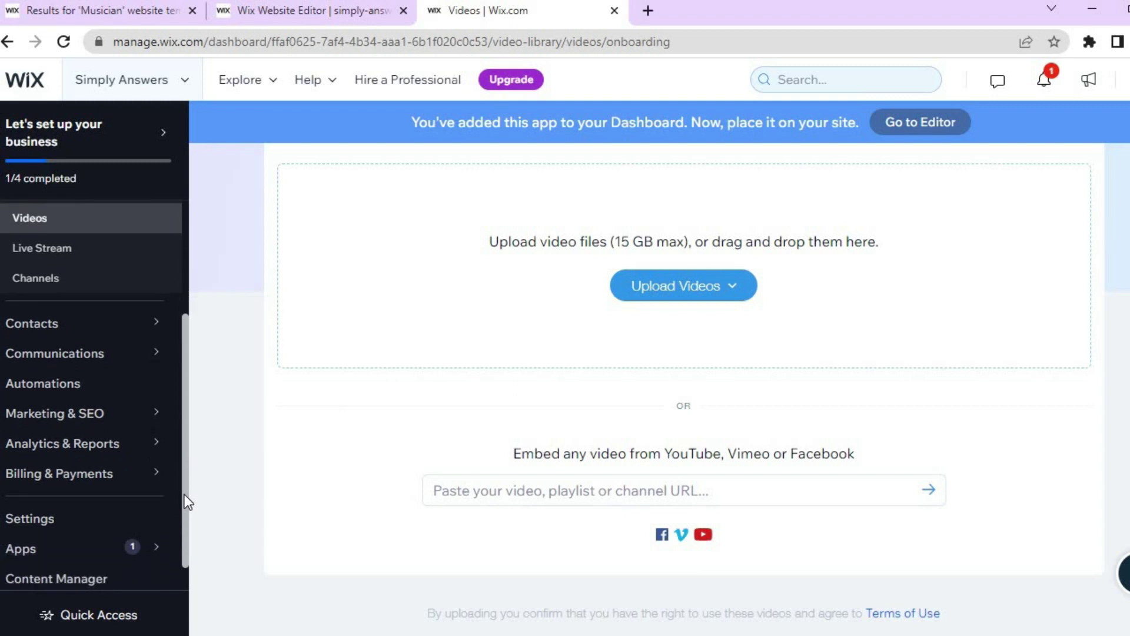
{"action": "mouse_move", "coordinate": [158, 484]}
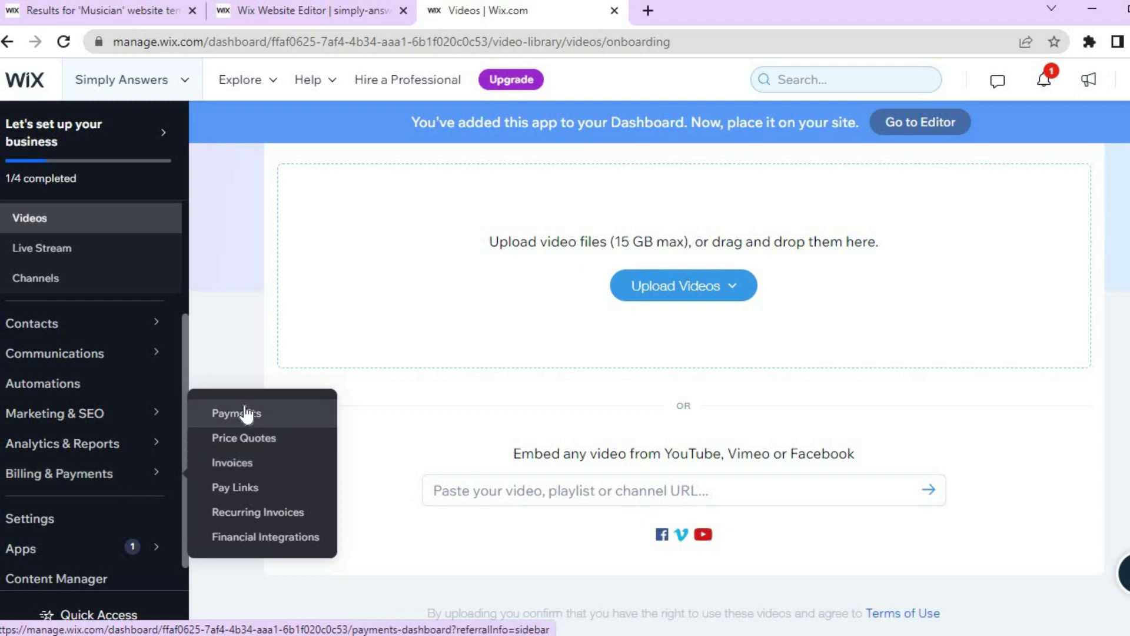
- Open the Accept Payments settings, dismiss the location prompt, and review the PayPal and Manual Payments options
{"action": "left_click", "coordinate": [246, 414]}
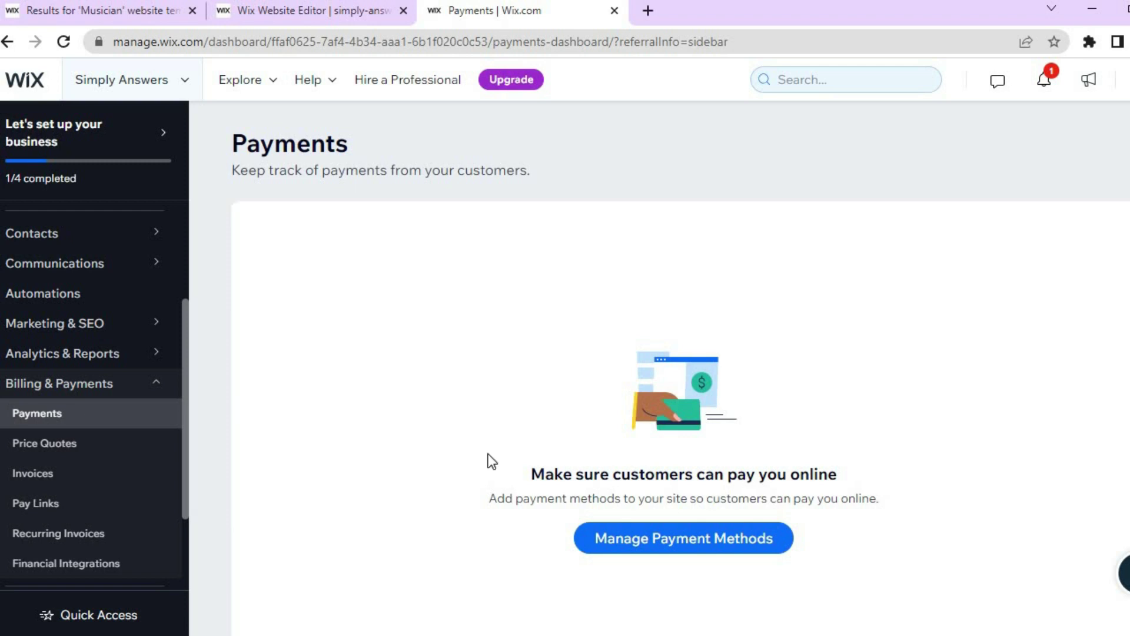
{"action": "left_click", "coordinate": [616, 539]}
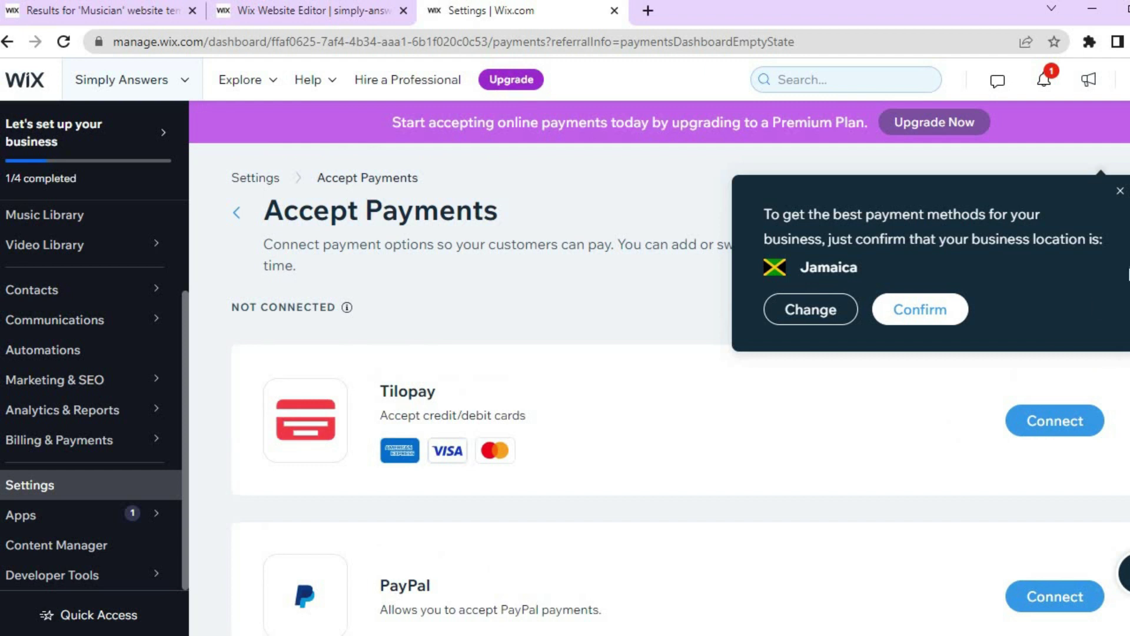
{"action": "left_click", "coordinate": [1120, 192]}
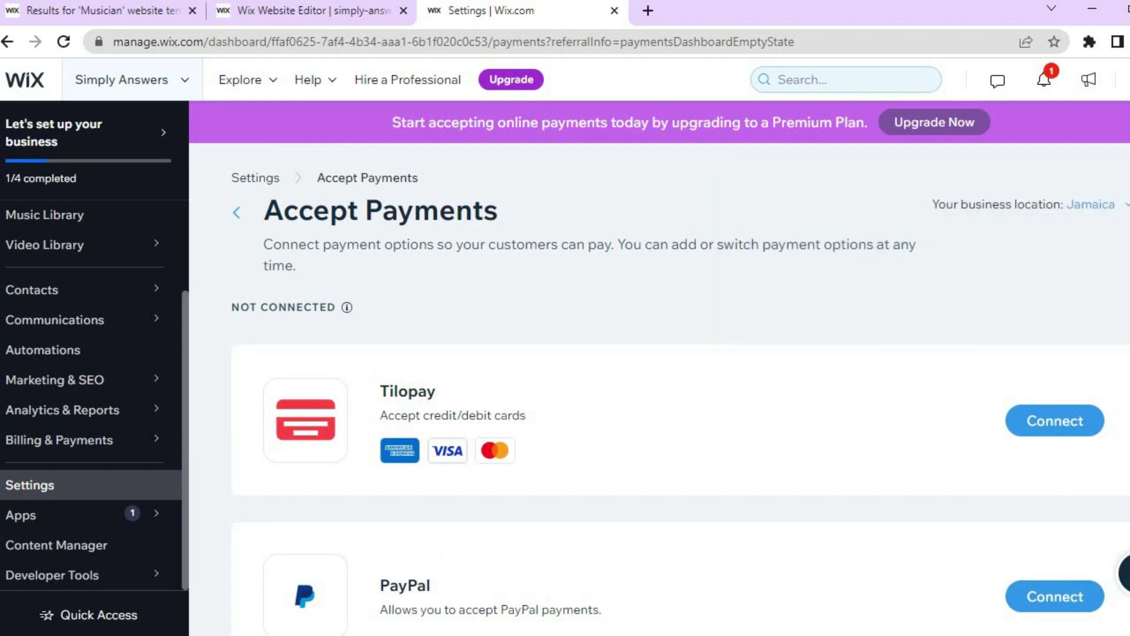
{"action": "scroll", "coordinate": [1046, 482], "scroll_direction": "down", "scroll_amount": 3}
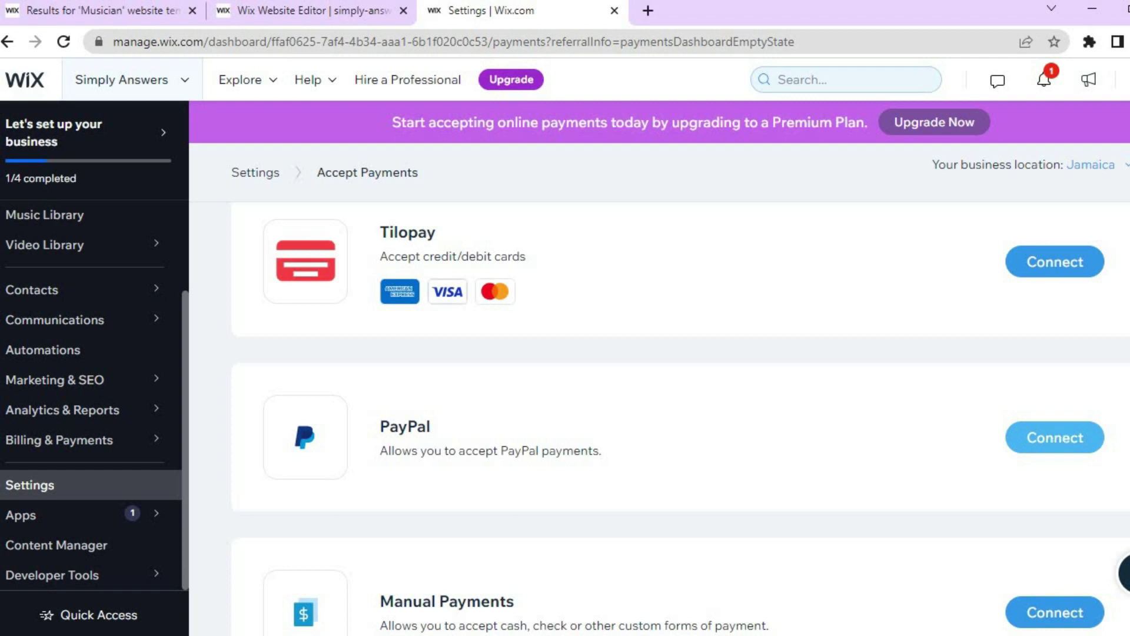
{"action": "scroll", "coordinate": [681, 419], "scroll_direction": "down", "scroll_amount": 3}
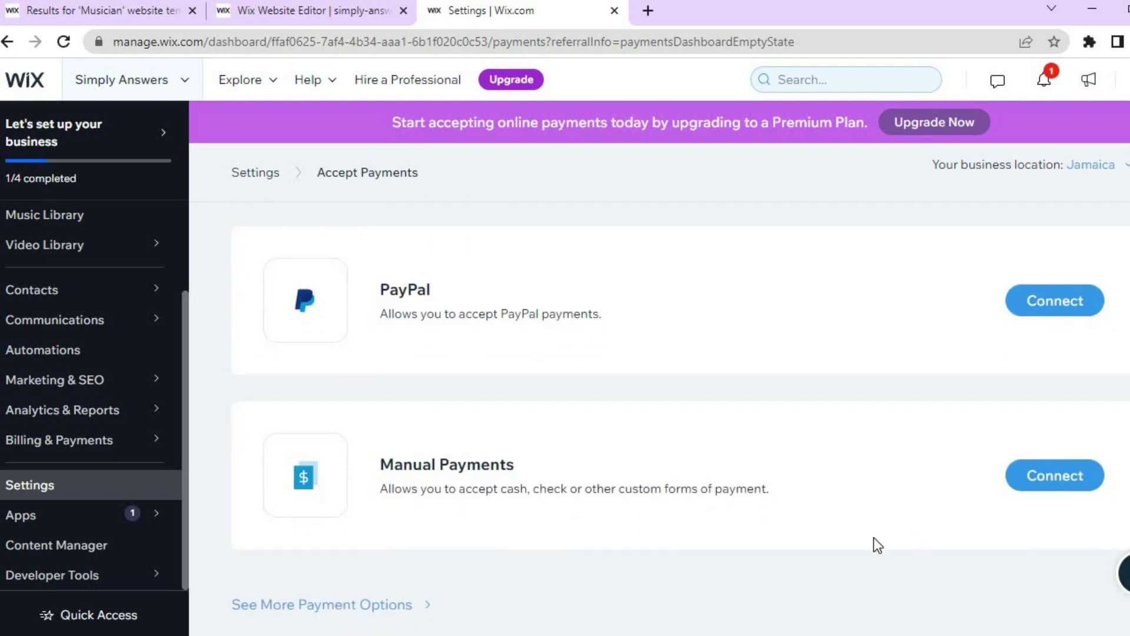
- Browse the additional payment providers, then go back to the main Settings page
{"action": "left_click", "coordinate": [369, 609]}
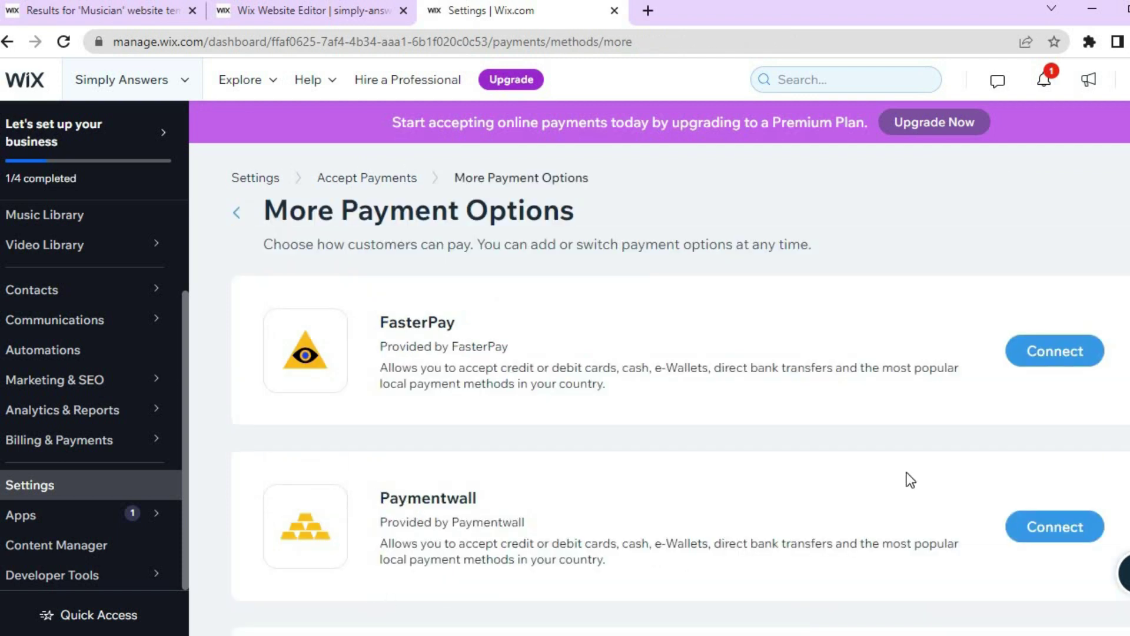
{"action": "scroll", "coordinate": [681, 392], "scroll_direction": "down", "scroll_amount": 3}
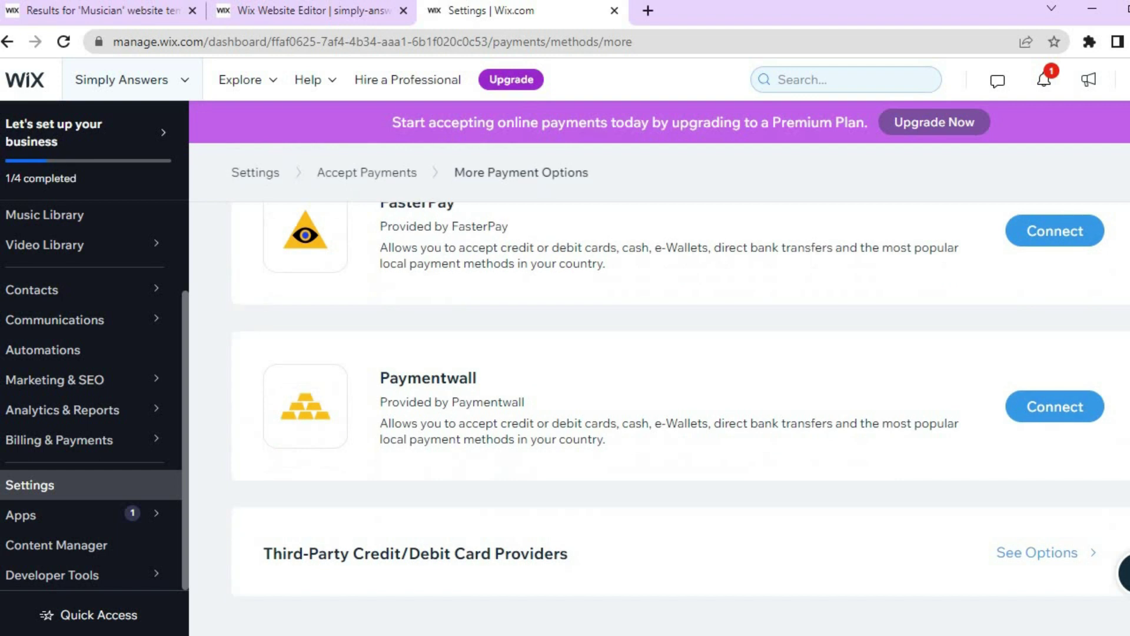
{"action": "scroll", "coordinate": [681, 393], "scroll_direction": "up", "scroll_amount": 3}
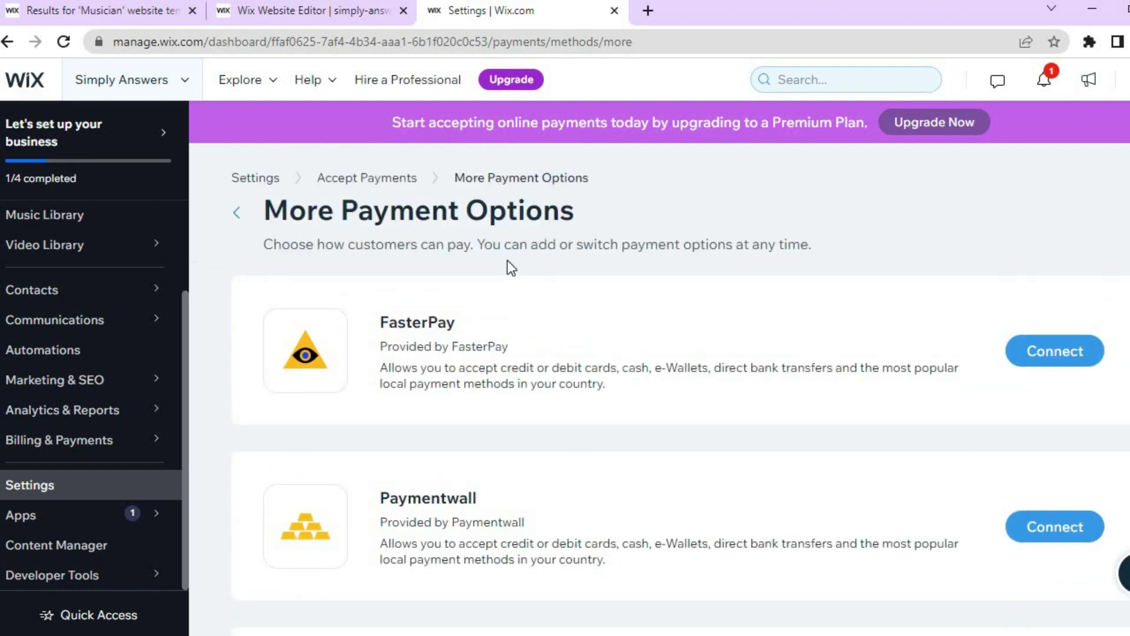
{"action": "left_click", "coordinate": [236, 213]}
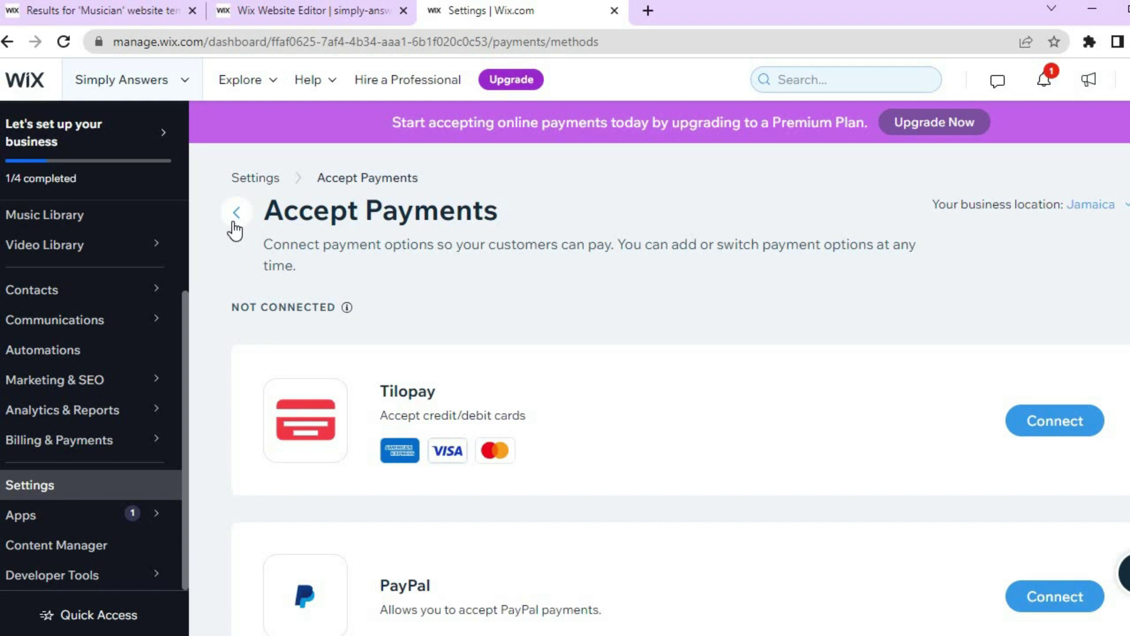
{"action": "left_click", "coordinate": [234, 223]}
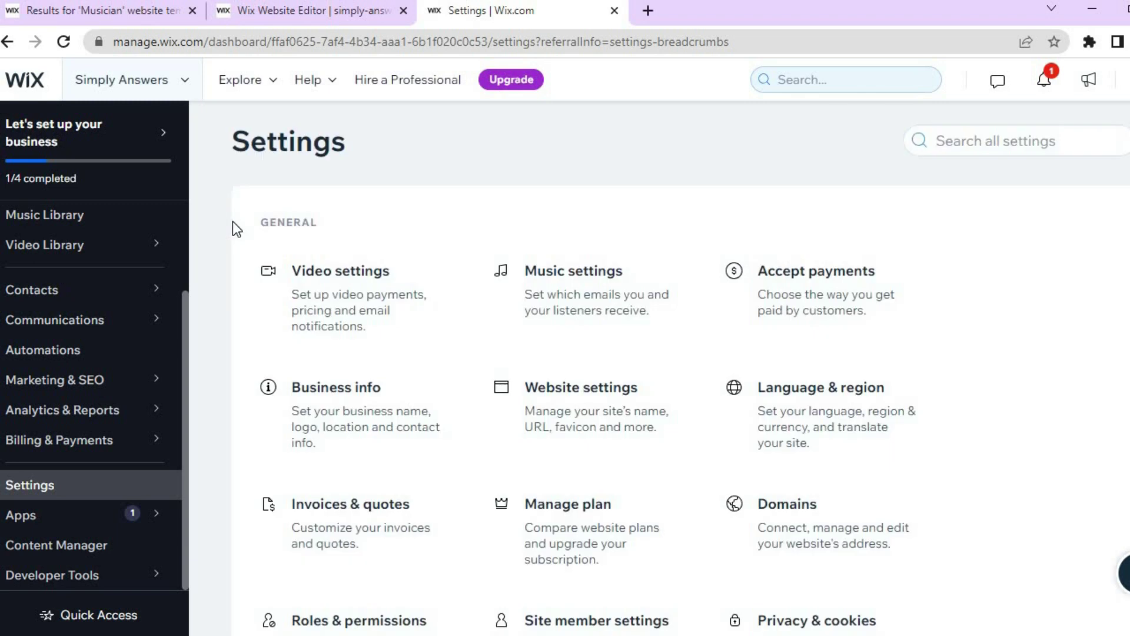